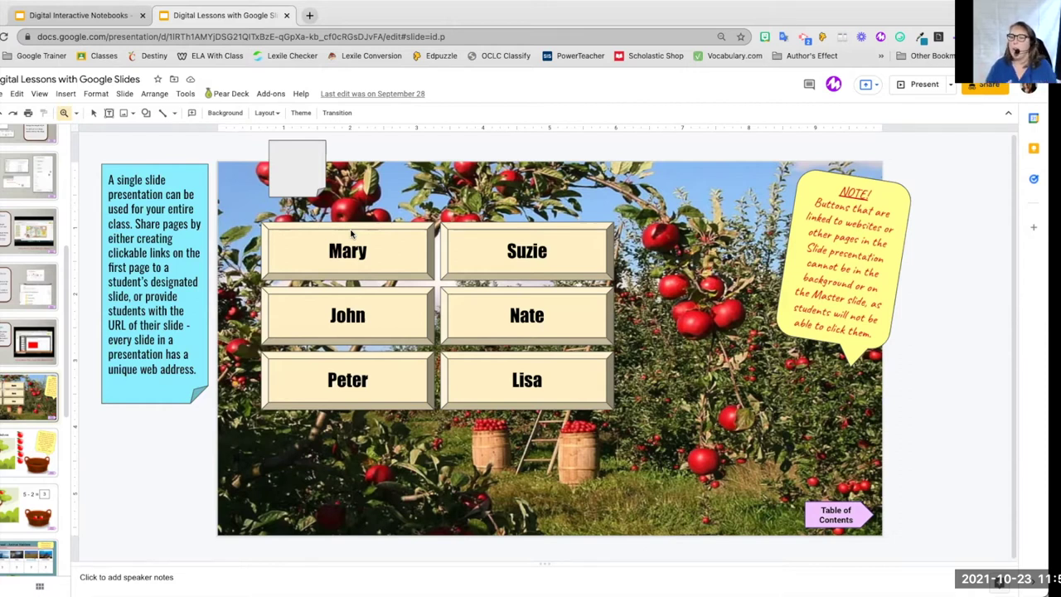
Step: Delete the blank grey folded-corner shape overlapping the upper edge of the orchard slide
left_click(298, 166)
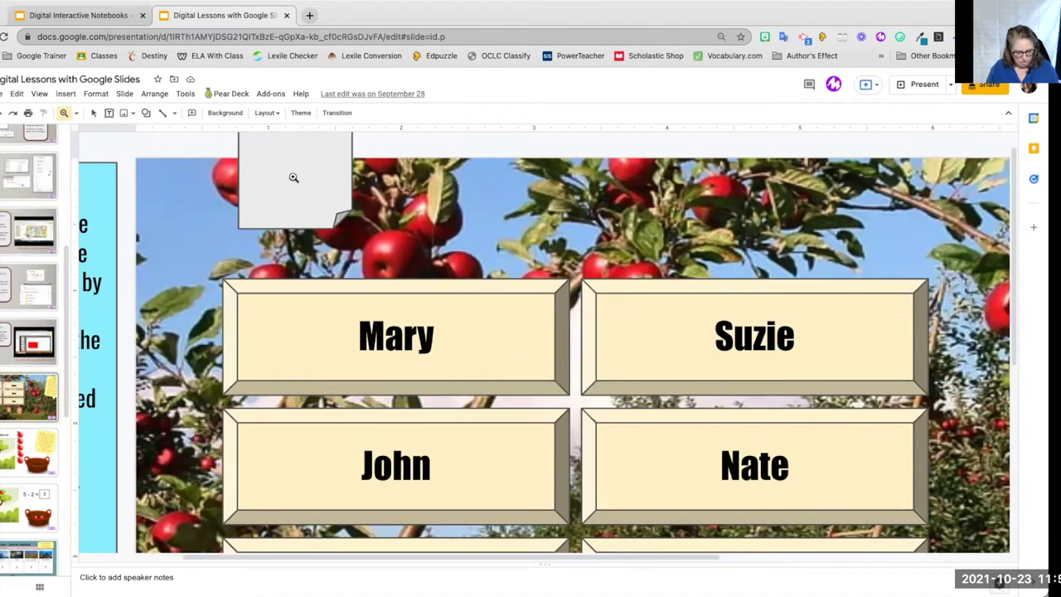
left_click(293, 177, "shift")
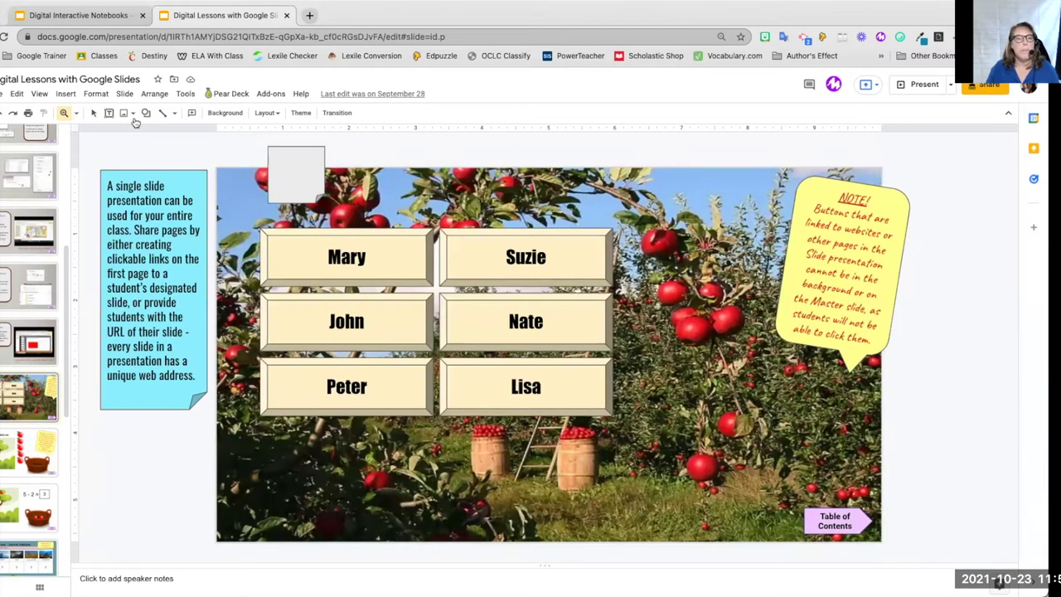
left_click(94, 113)
left_click(286, 171)
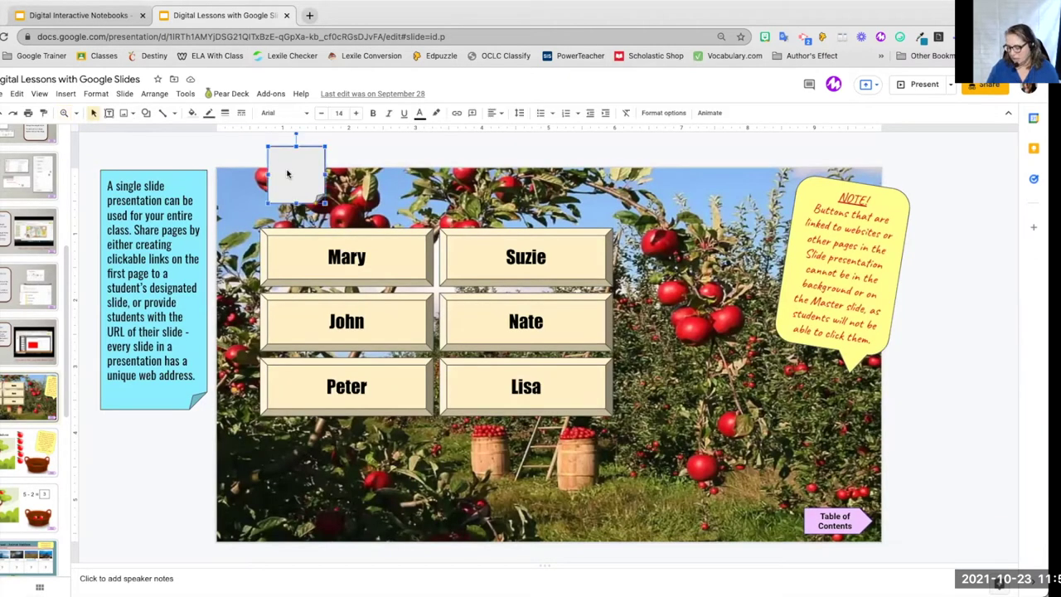
key("Delete")
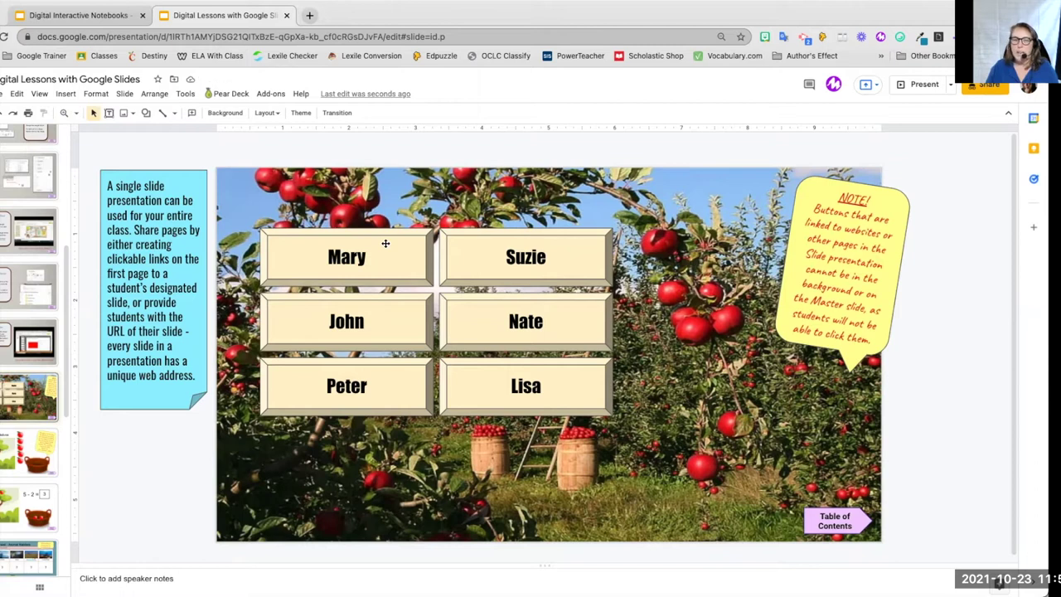
Step: Inspect the slide link on the first student-name button and view the shapes available for building such buttons
left_click(385, 243)
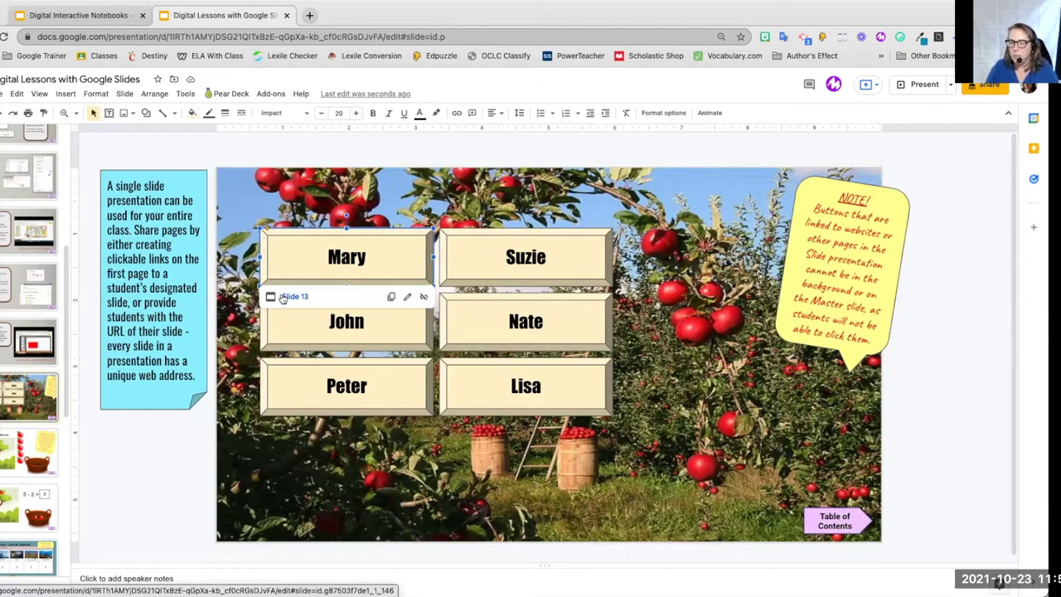
left_click(237, 174)
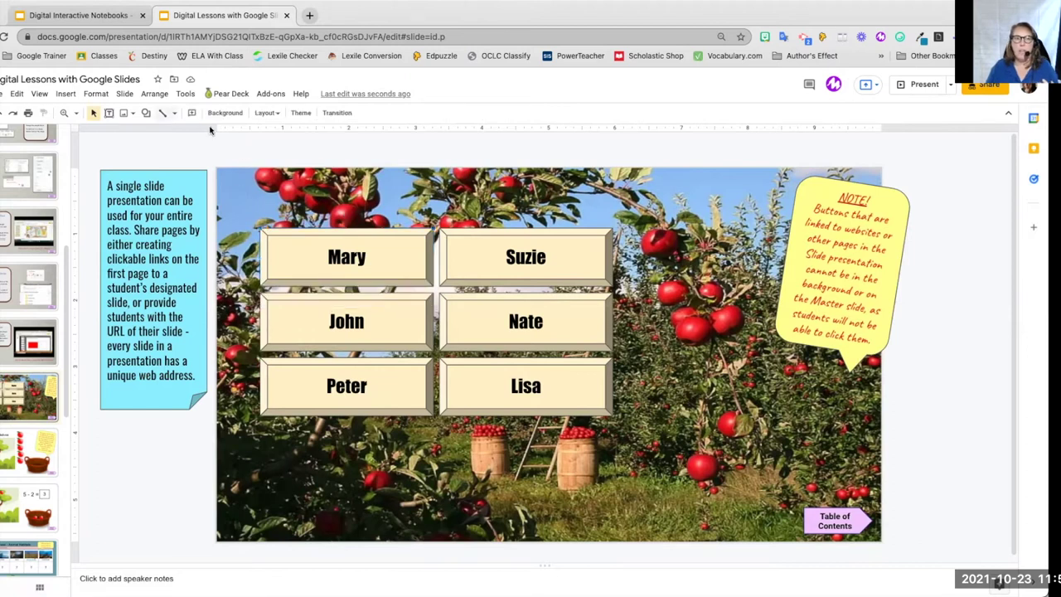
left_click(147, 115)
mouse_move(188, 136)
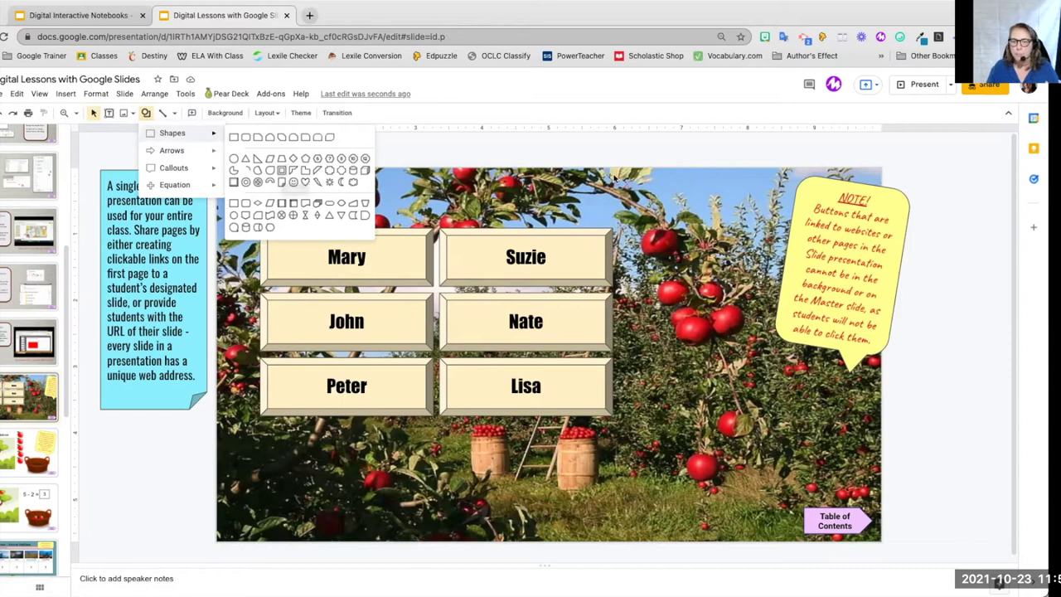
left_click(626, 191)
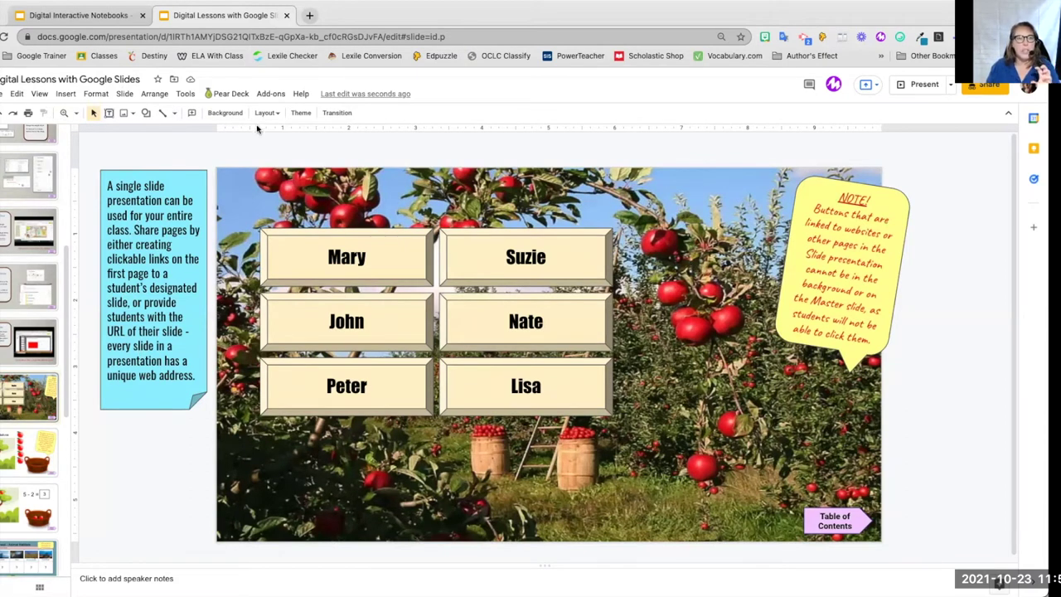
left_click(146, 114)
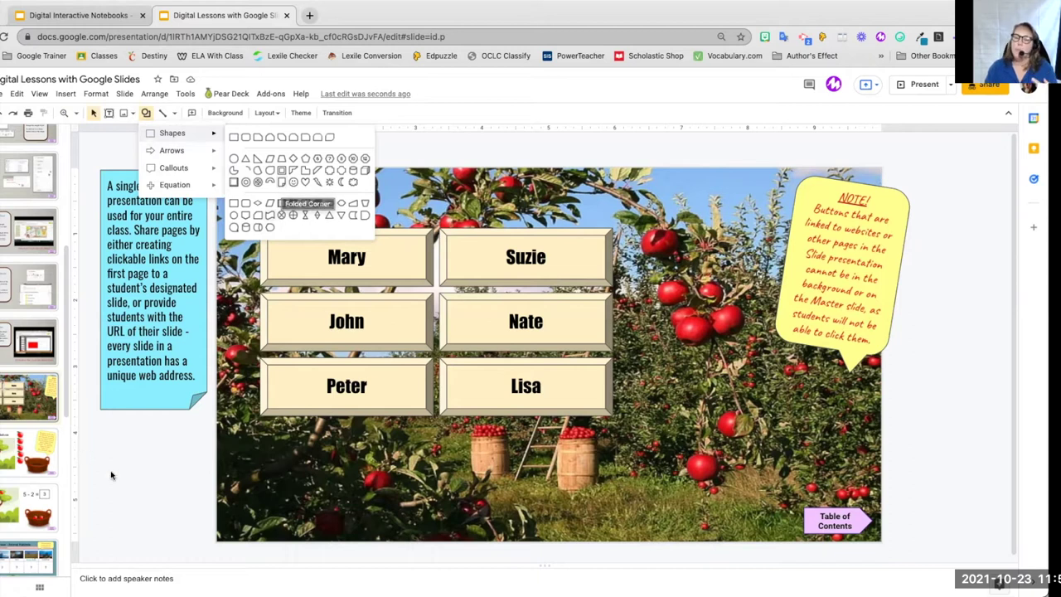
left_click(161, 473)
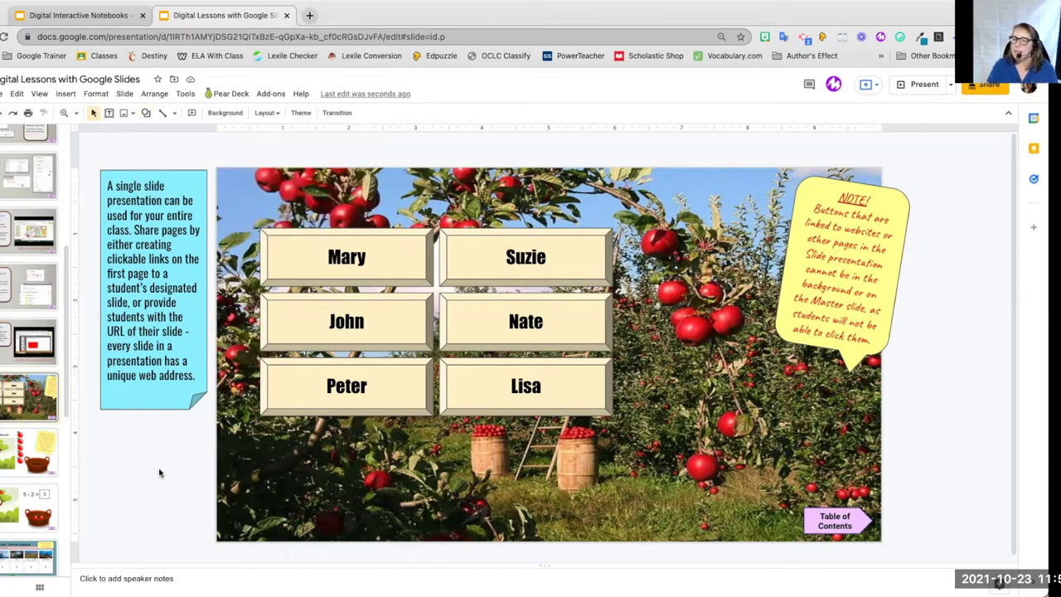
Step: On the 5 - 2 subtraction slide, move both apples from the basket back onto the tree and clear the answer box
left_click(7, 454)
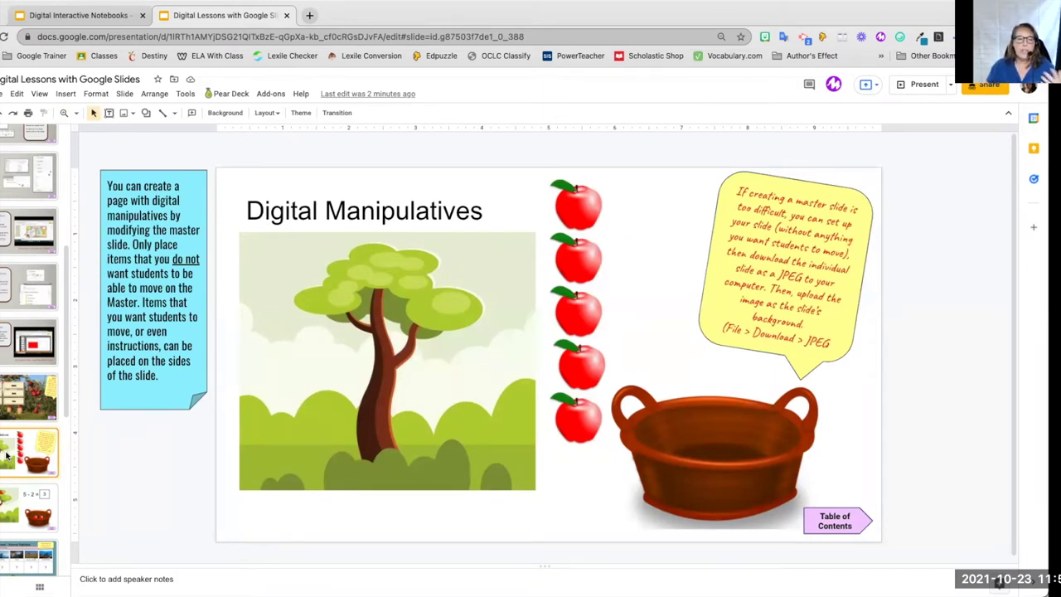
left_click(15, 512)
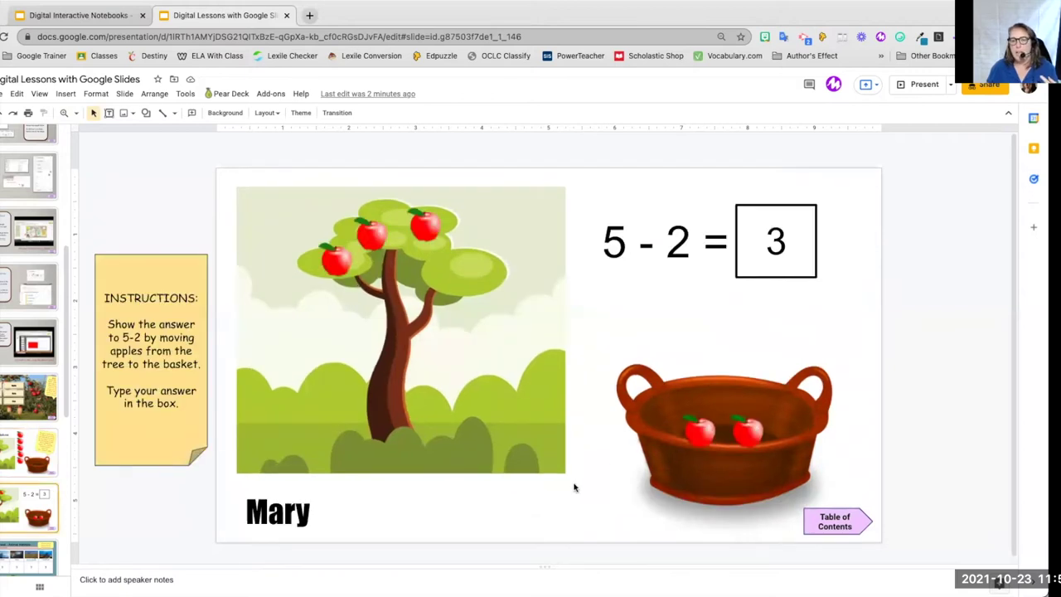
left_click(700, 429)
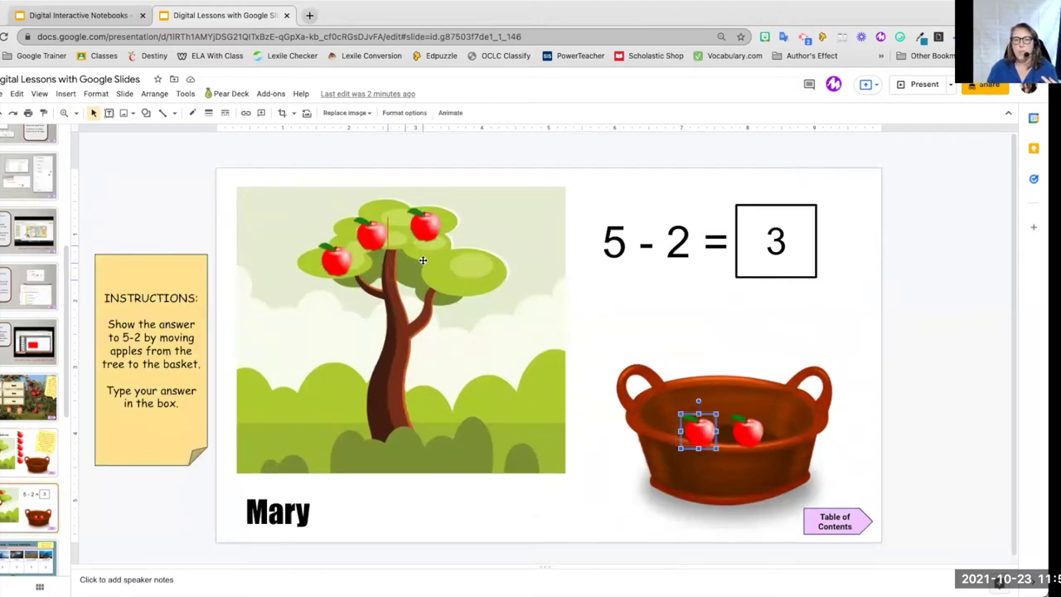
left_click_drag(699, 430, 406, 264)
left_click_drag(743, 429, 465, 269)
double_click(775, 238)
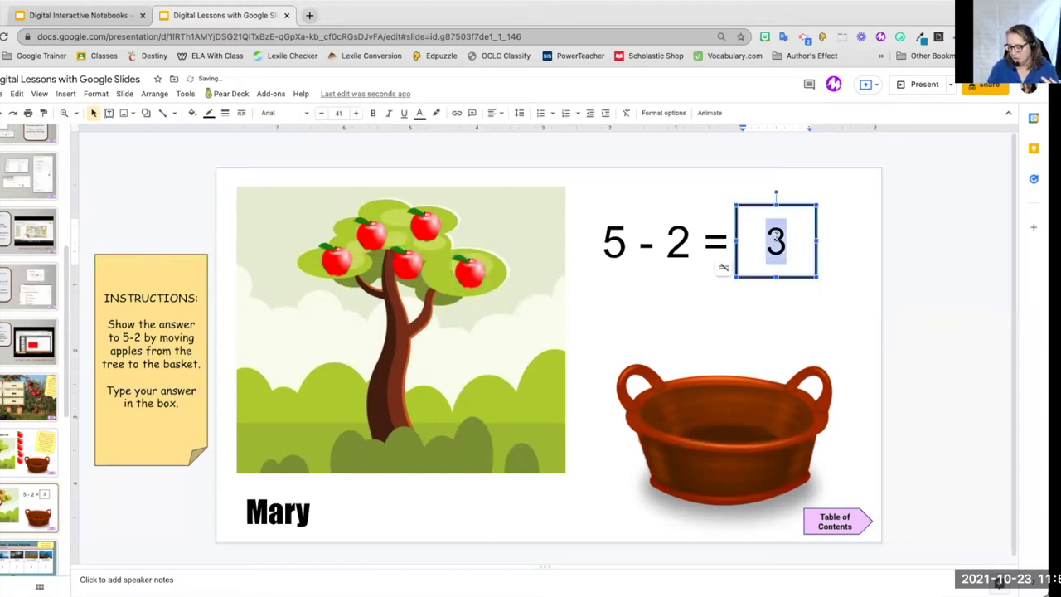
key("BackSpace")
left_click(920, 317)
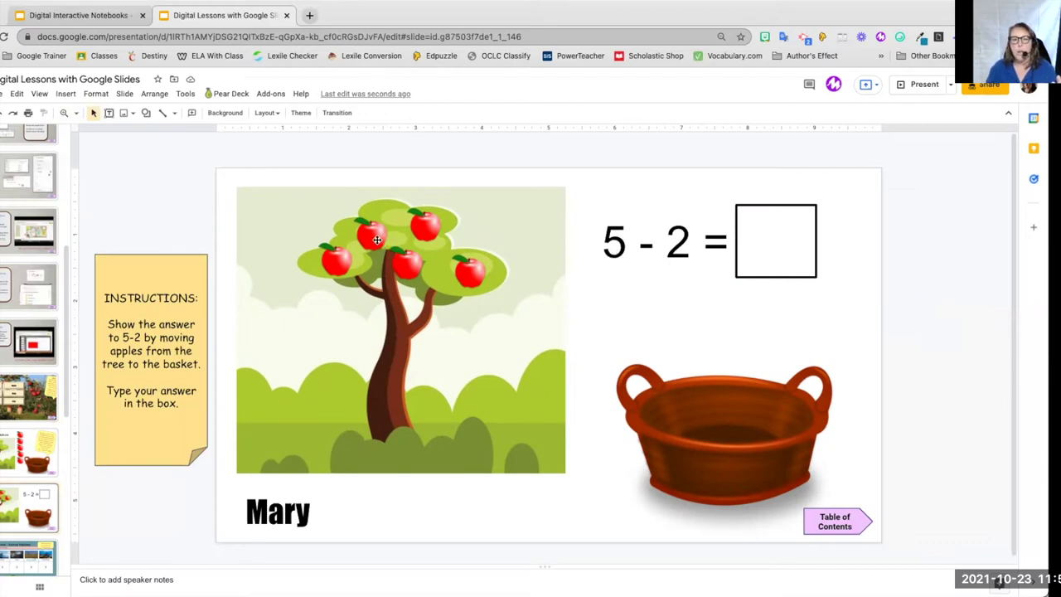
Step: Solve the subtraction by moving two apples from the tree into the basket and entering 3 in the answer box
left_click_drag(371, 235, 677, 419)
left_click_drag(425, 231, 730, 424)
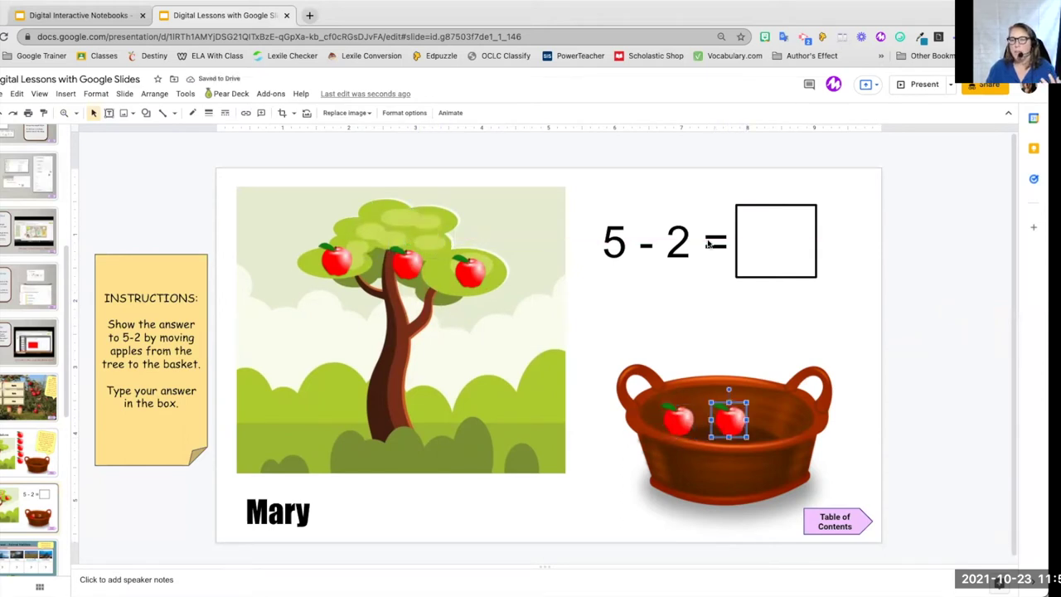
left_click(768, 240)
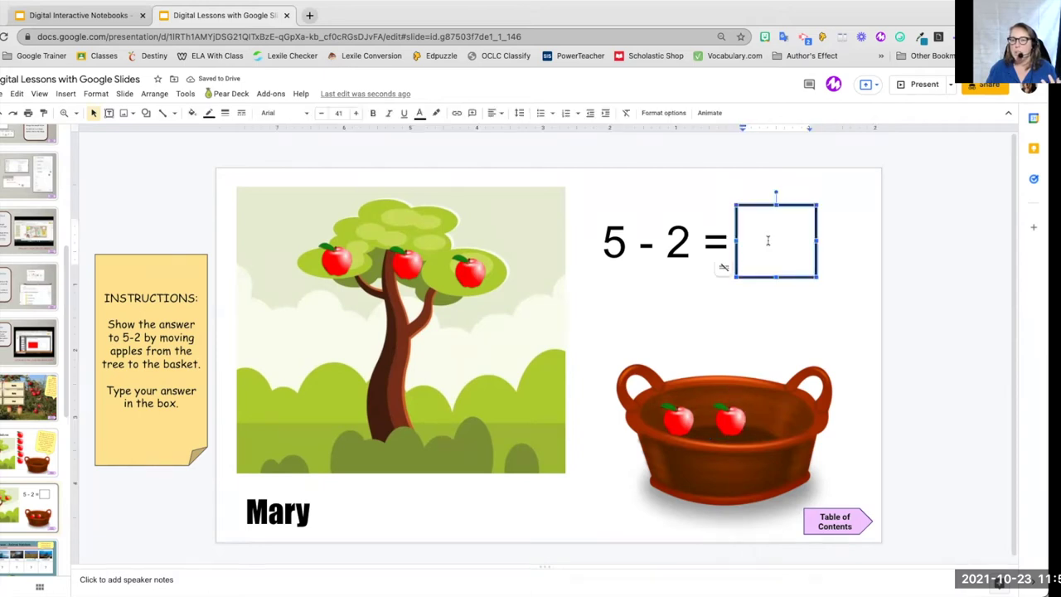
type("3")
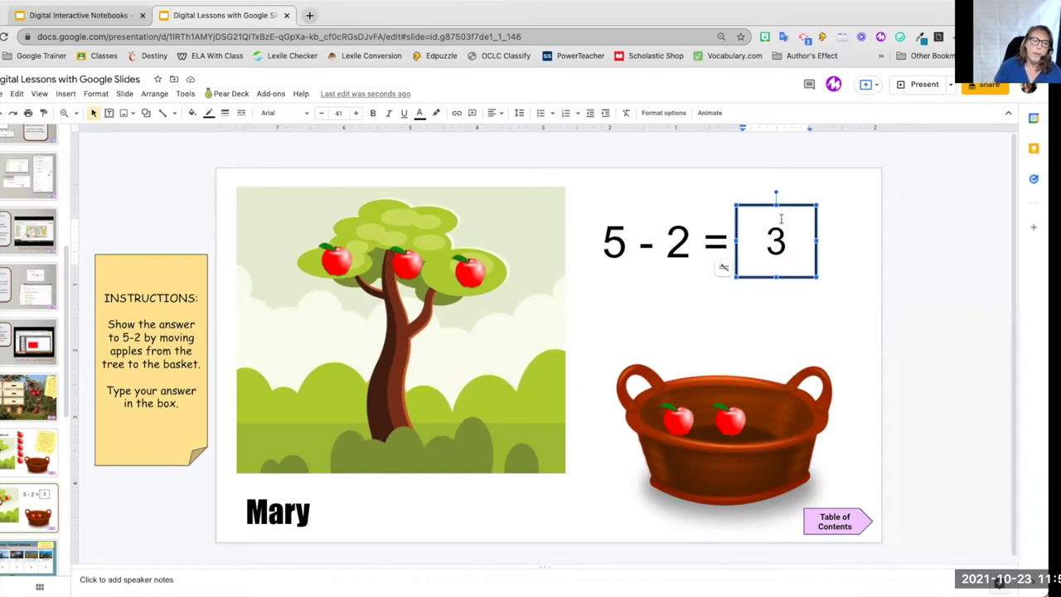
Step: Compare the Digital Manipulatives slide with the 5 - 2 slide and check which items on the latter can be selected
key("Page_Up")
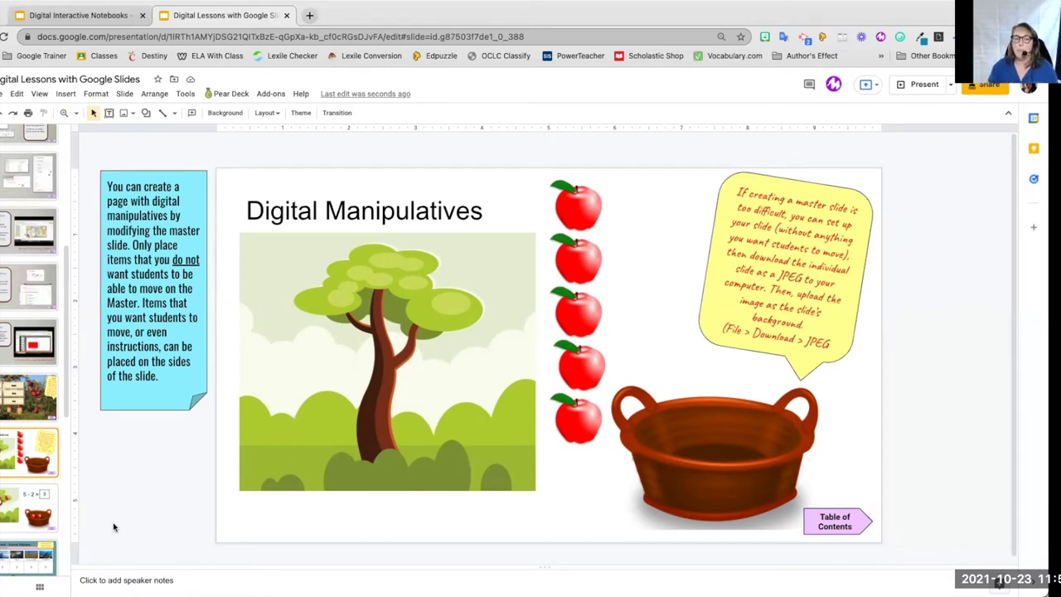
key("Down")
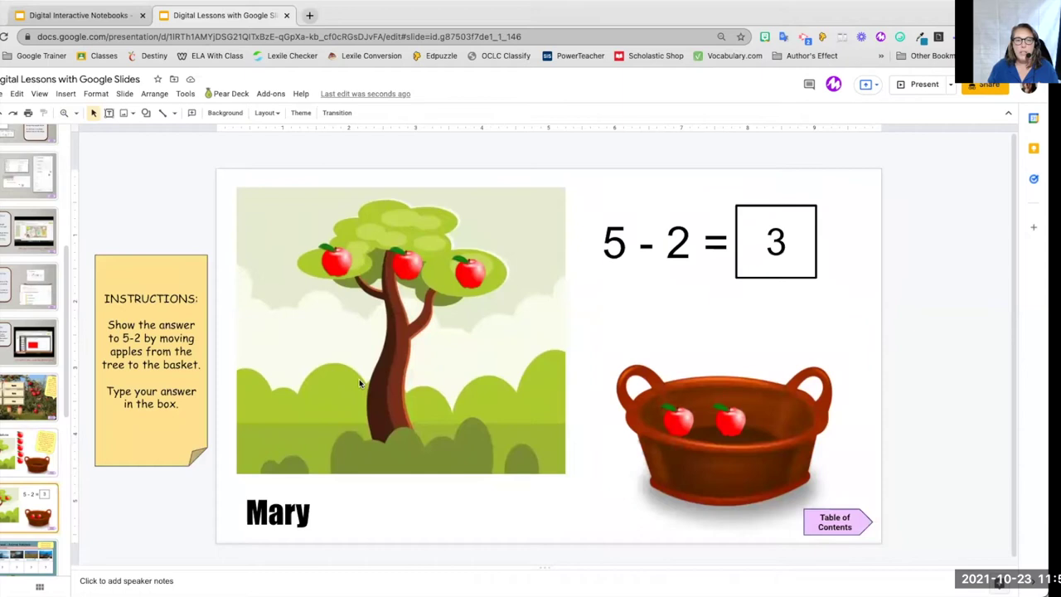
left_click_drag(365, 389, 305, 222)
left_click(278, 343)
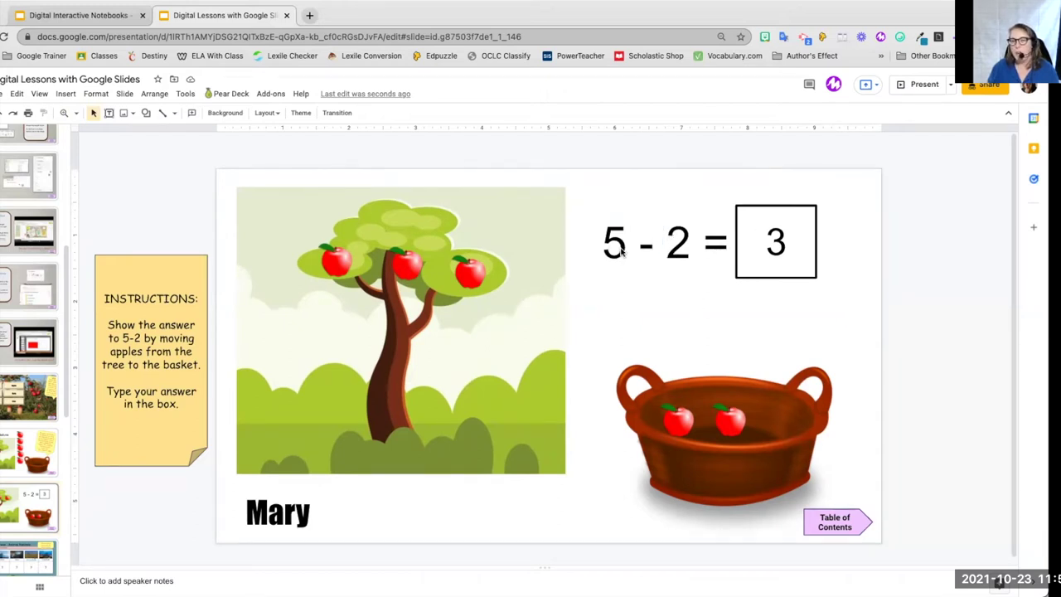
left_click(751, 268)
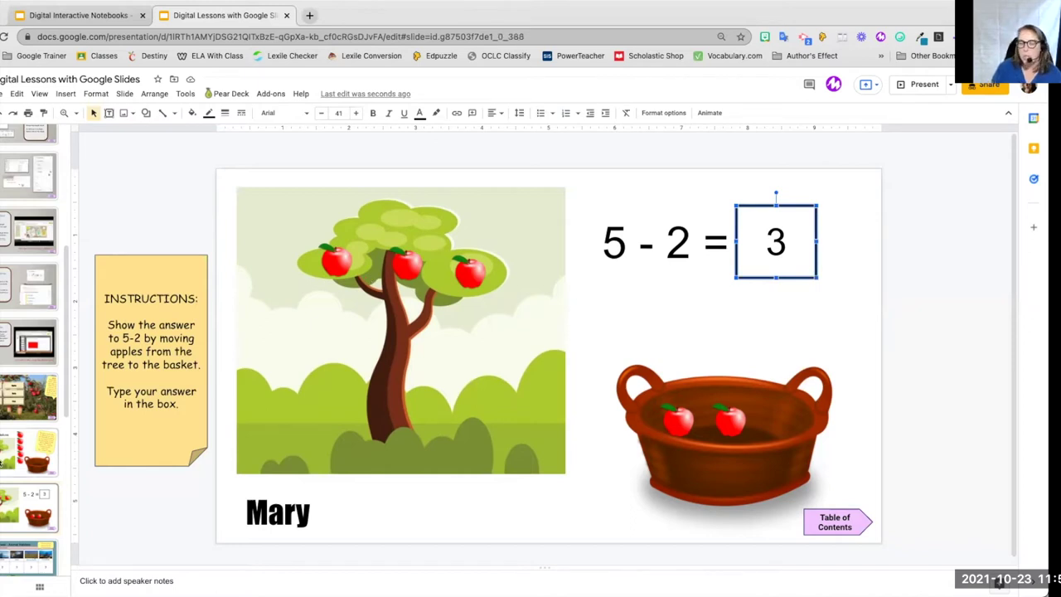
Step: On the Digital Manipulatives slide, select only the five apples and move them off the slide, beside its right edge
key("Page_Up")
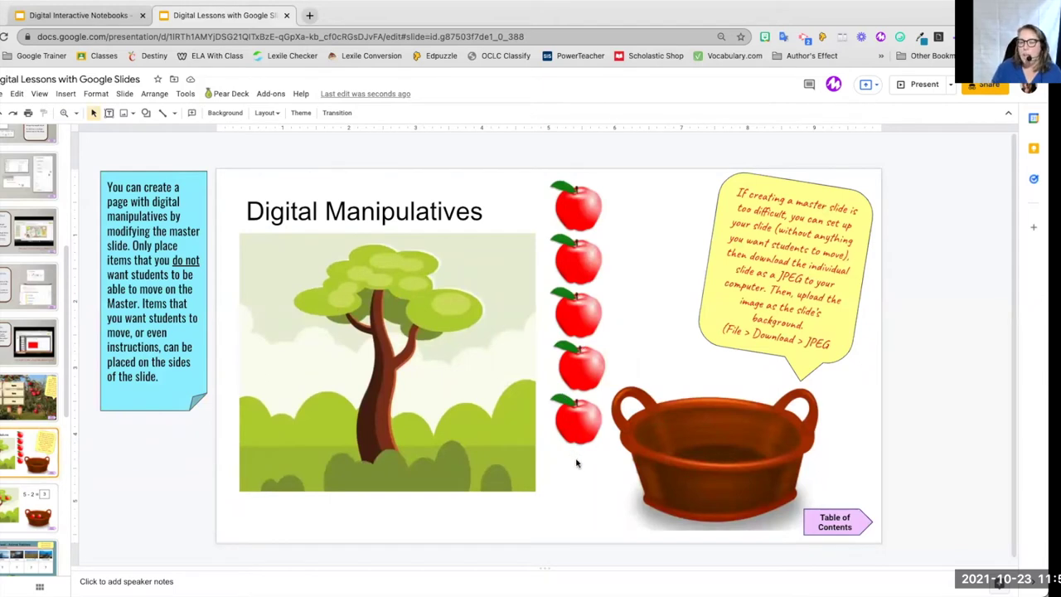
left_click_drag(578, 458, 534, 191)
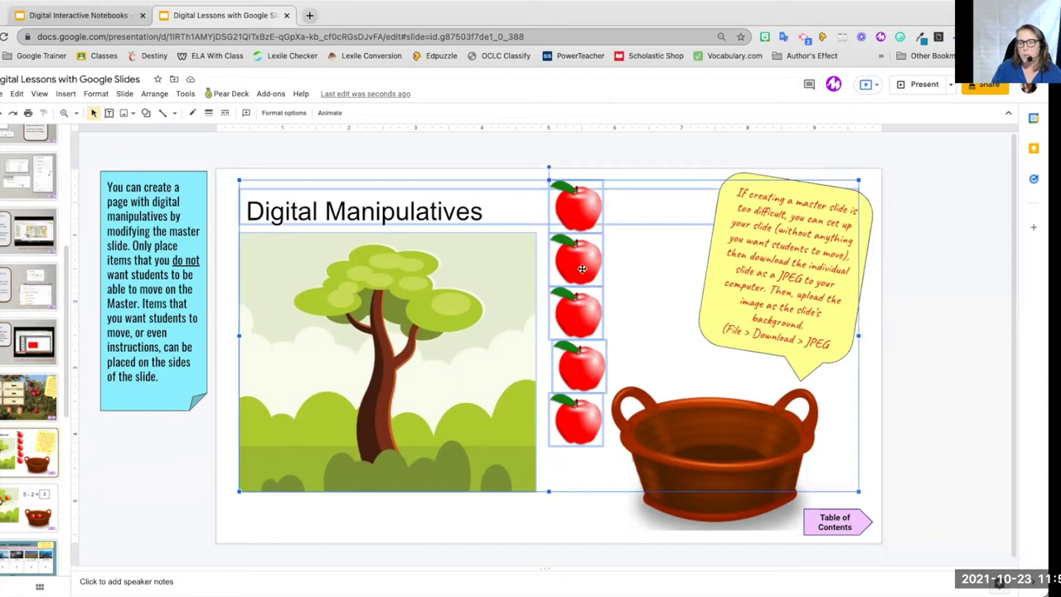
left_click(633, 214, "shift")
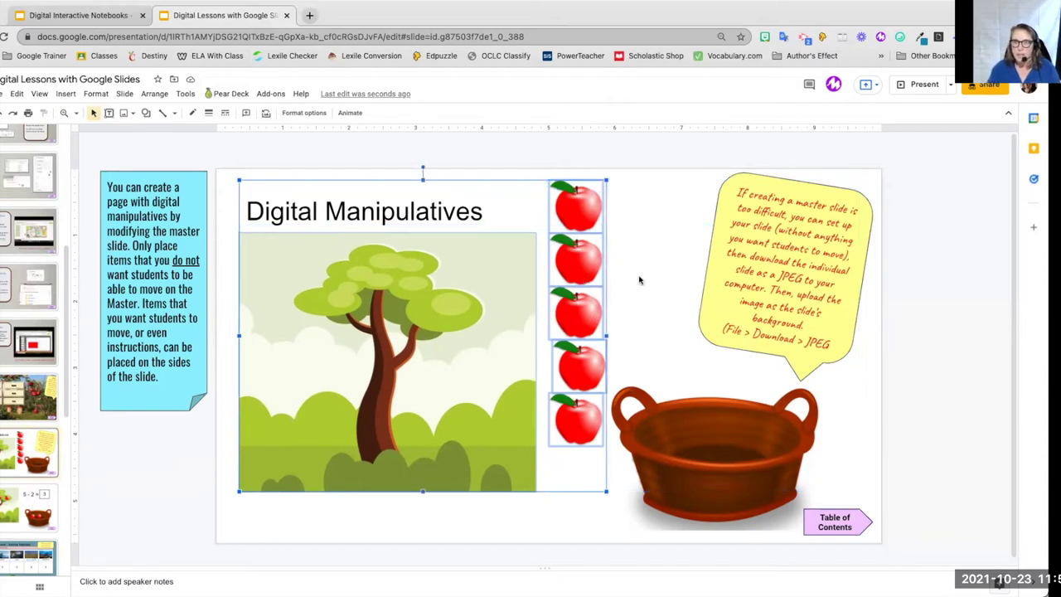
left_click(467, 217, "shift")
left_click(475, 303, "shift")
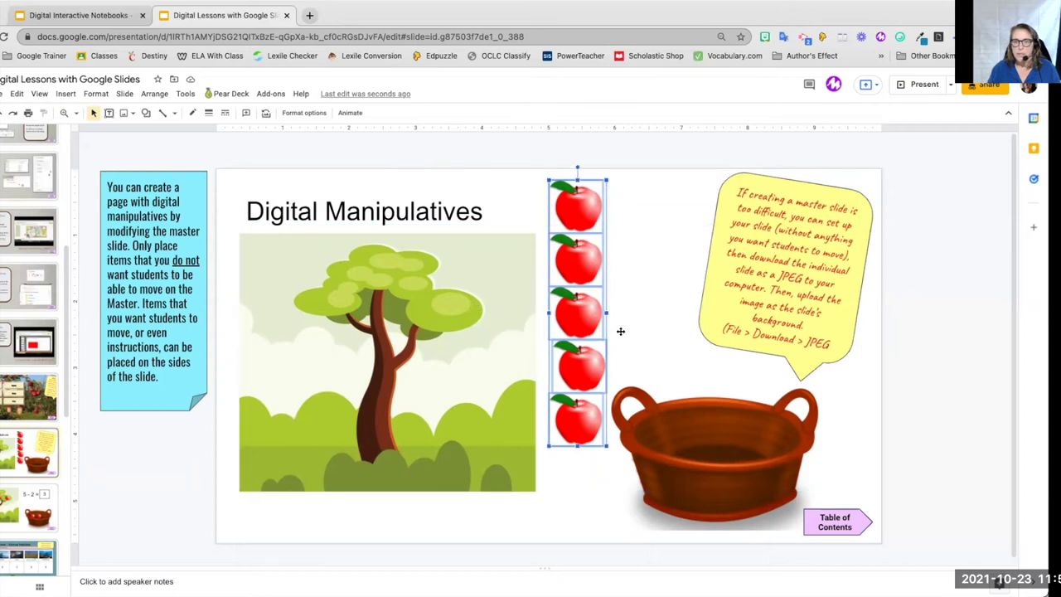
left_click_drag(578, 371, 935, 372)
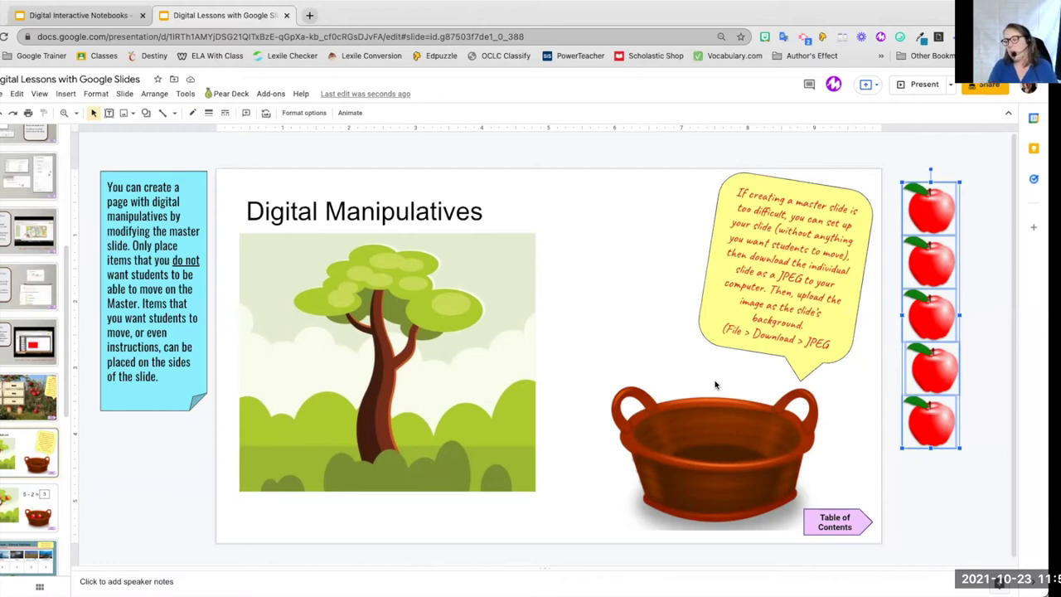
Step: View the border dash styles available for the answer box on the 5 - 2 slide
left_click(31, 501)
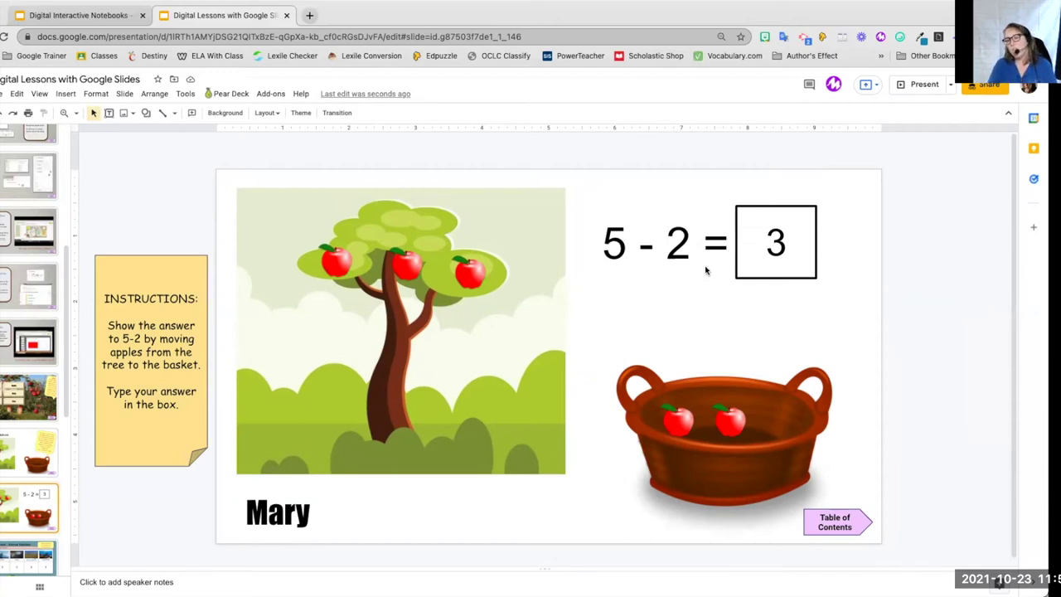
left_click(759, 210)
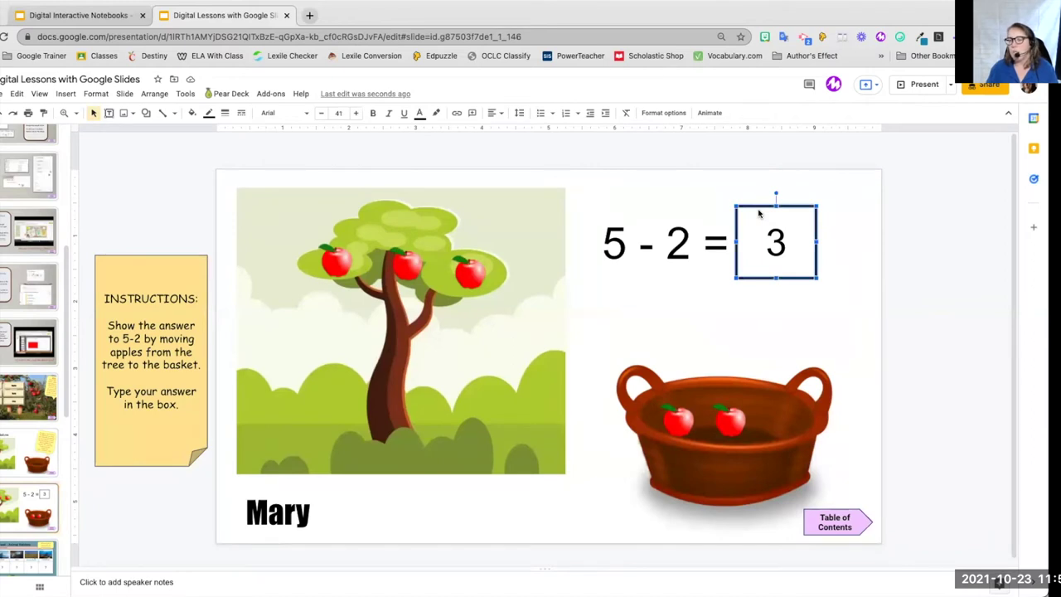
left_click(241, 114)
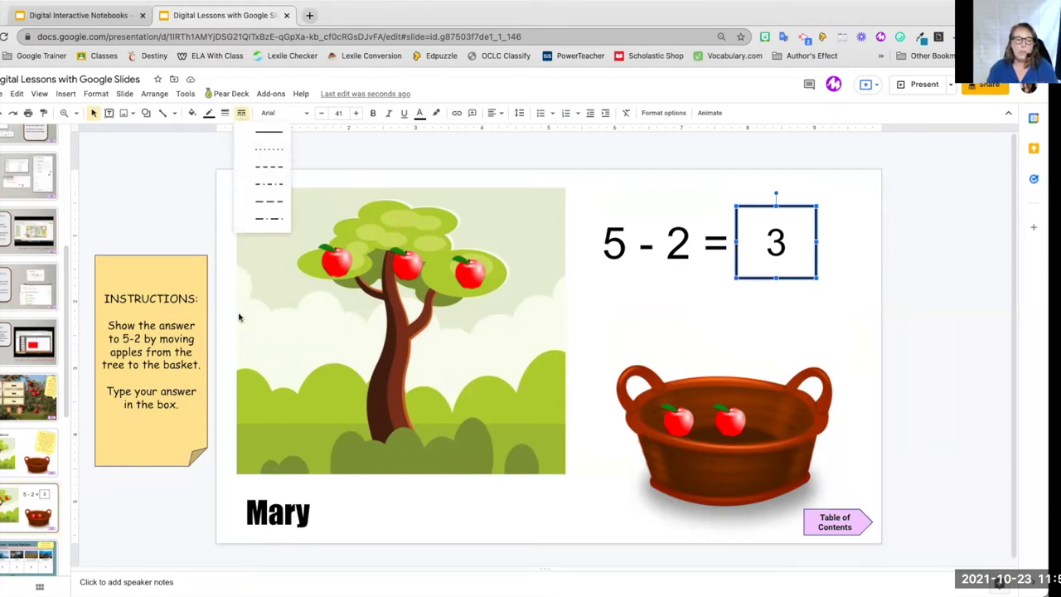
left_click(170, 503)
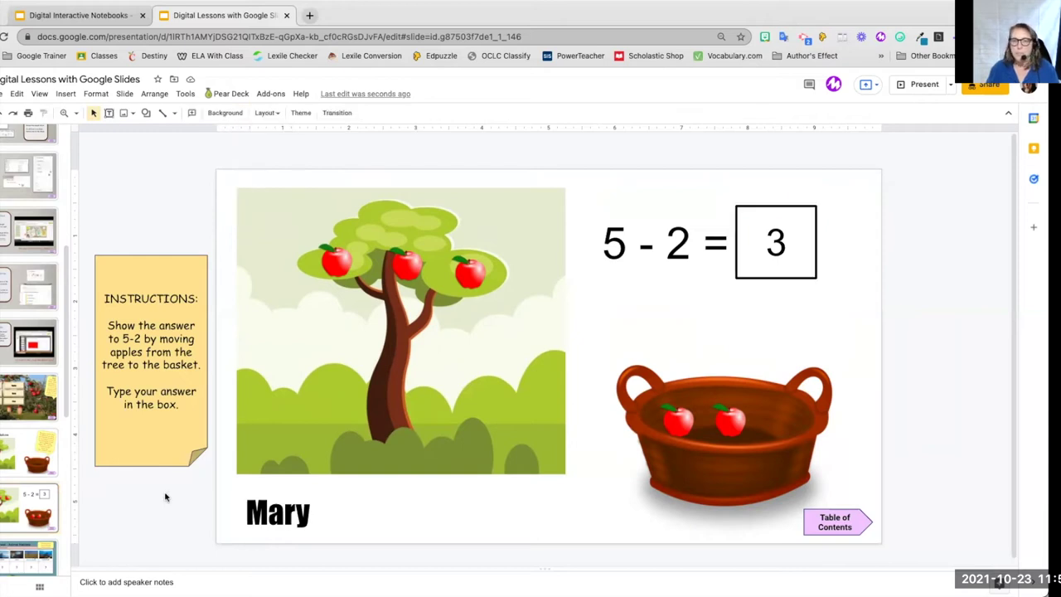
Step: Open the Student Worksheet - Animal Habitats slide and examine its pond, arctic and cave habitat pictures
scroll(25, 498, "down", 2)
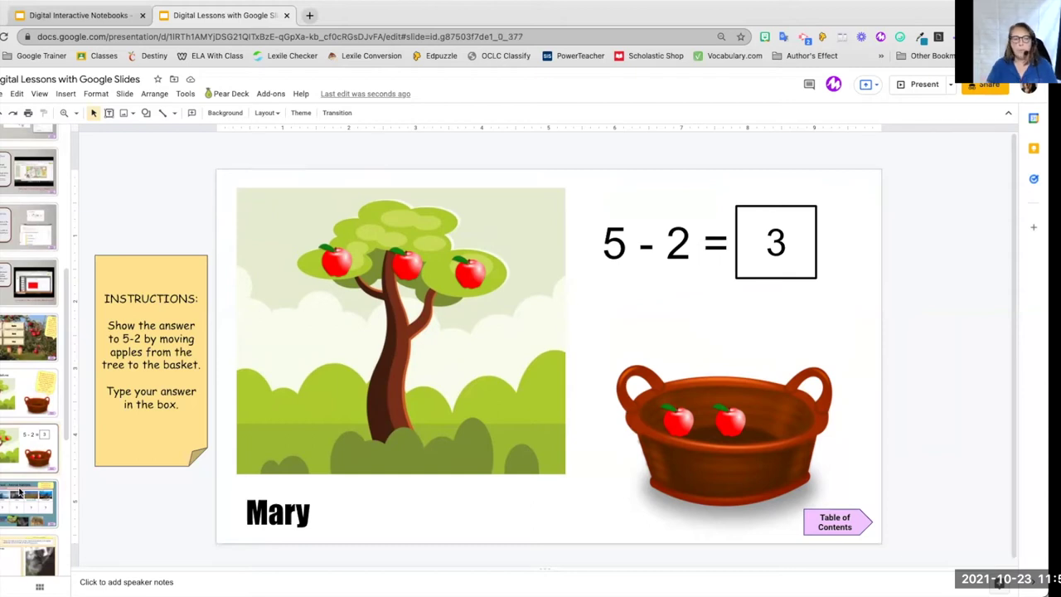
left_click(20, 493)
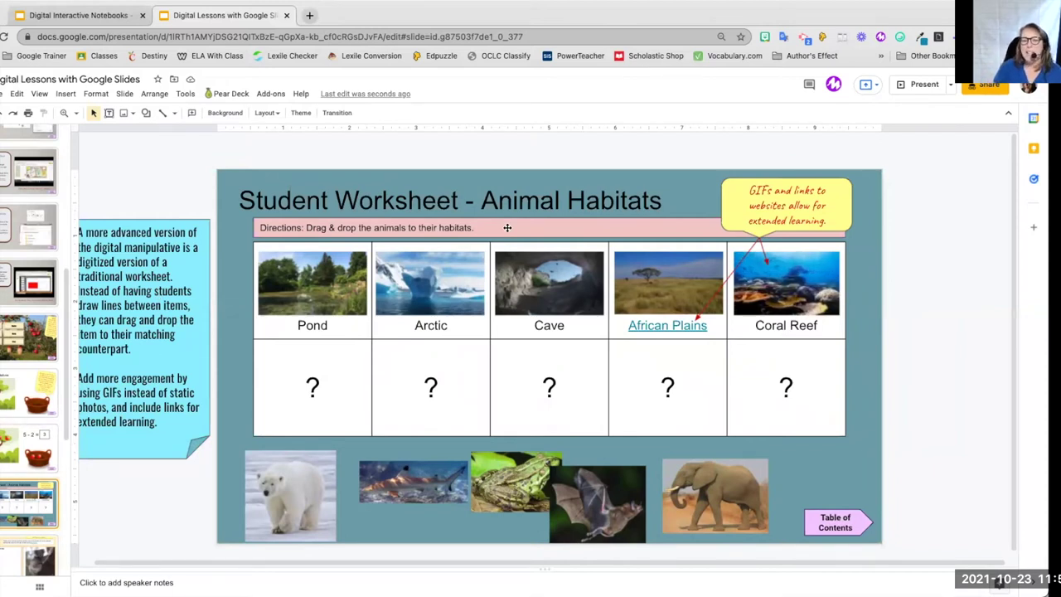
left_click(306, 271)
left_click(421, 278)
left_click(549, 286)
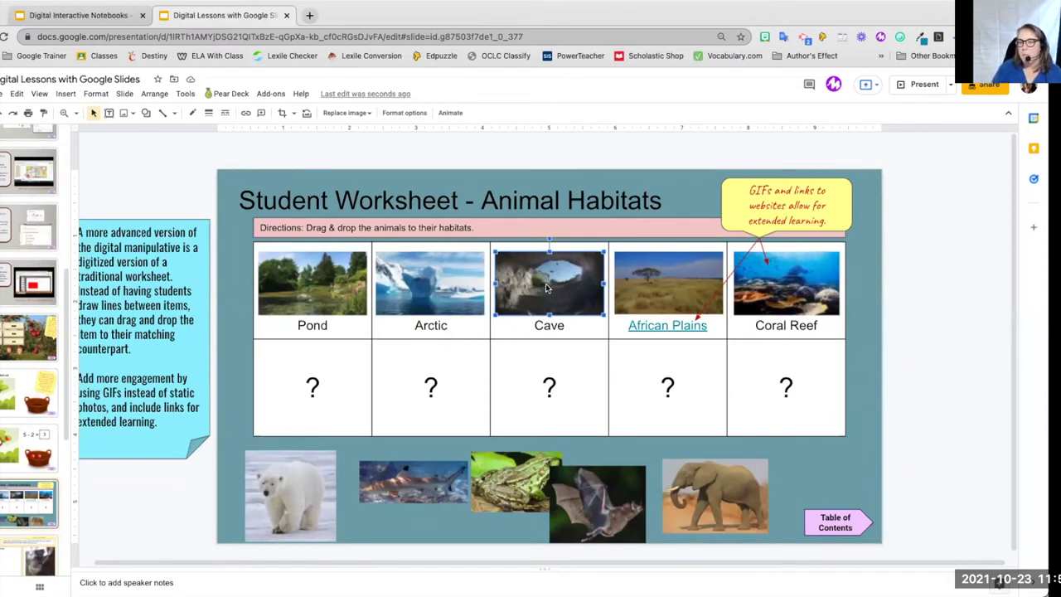
left_click(872, 335)
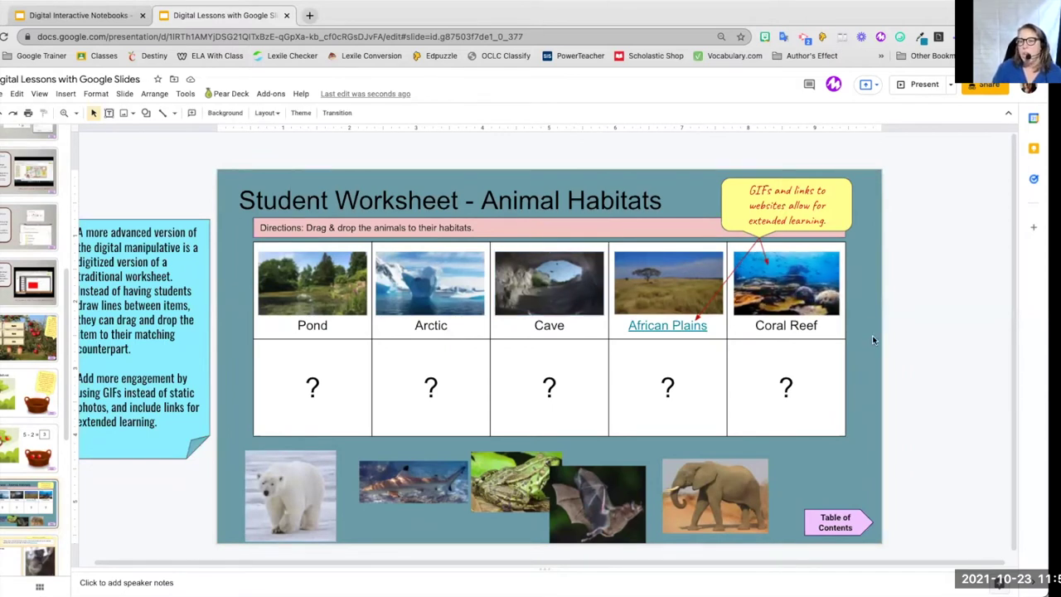
Step: Select the Coral Reef picture and view the dialog for inserting an image by URL, without inserting anything
left_click(808, 291)
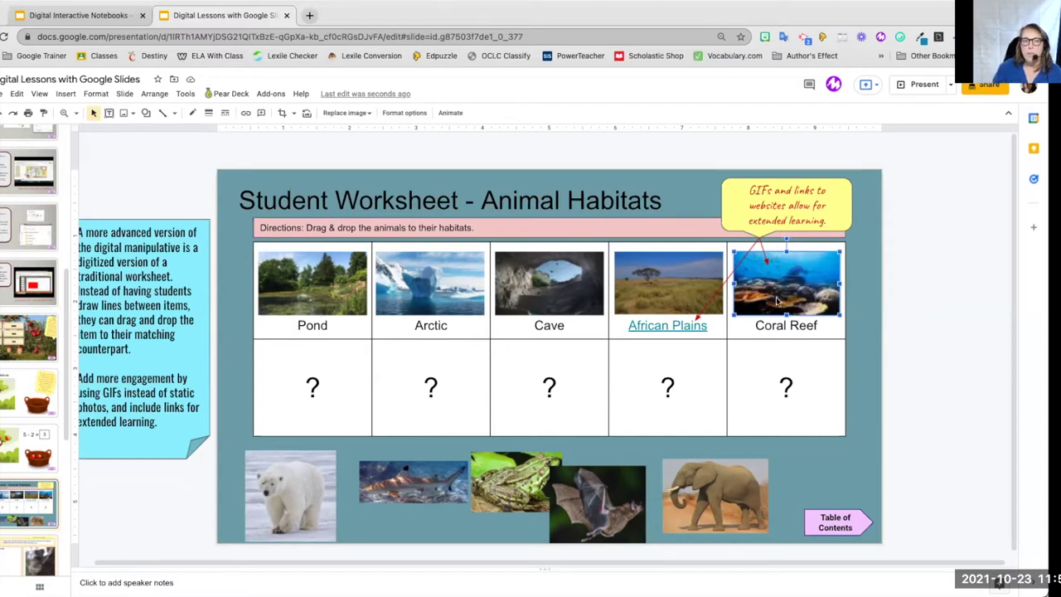
left_click(131, 114)
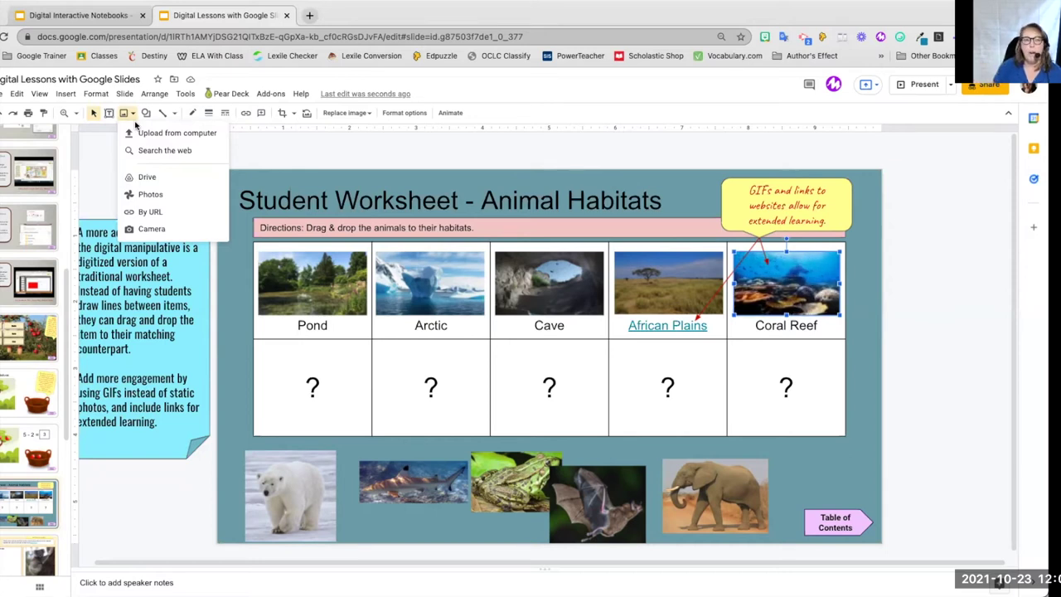
left_click(139, 213)
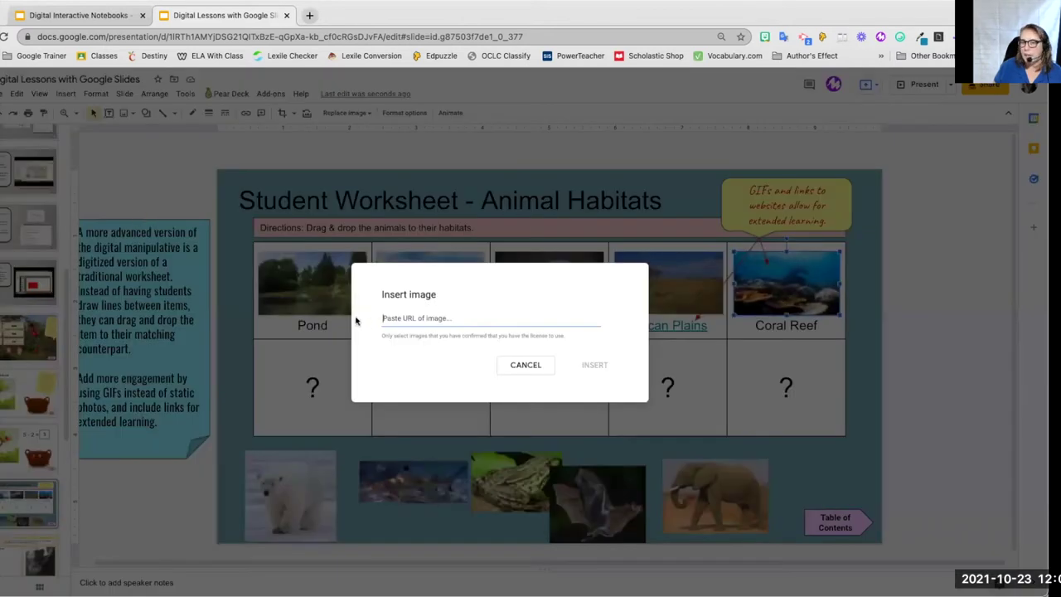
left_click(537, 367)
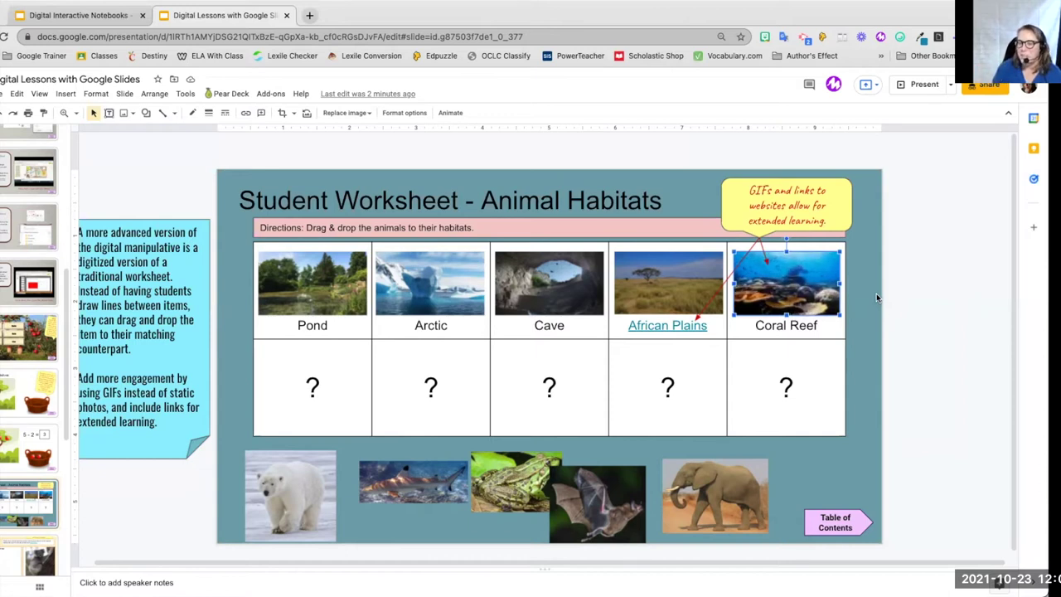
left_click(914, 403)
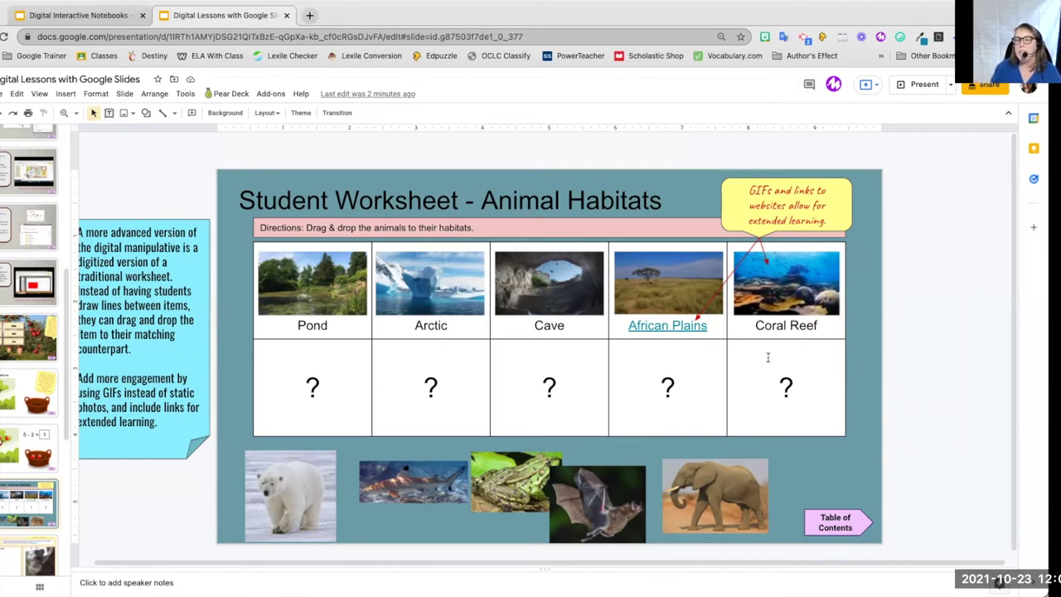
Step: Follow the African Plains link to Serengeti National Park in Google Maps, examine its map and photos, and return to the Digital Lessons presentation
left_click(644, 326)
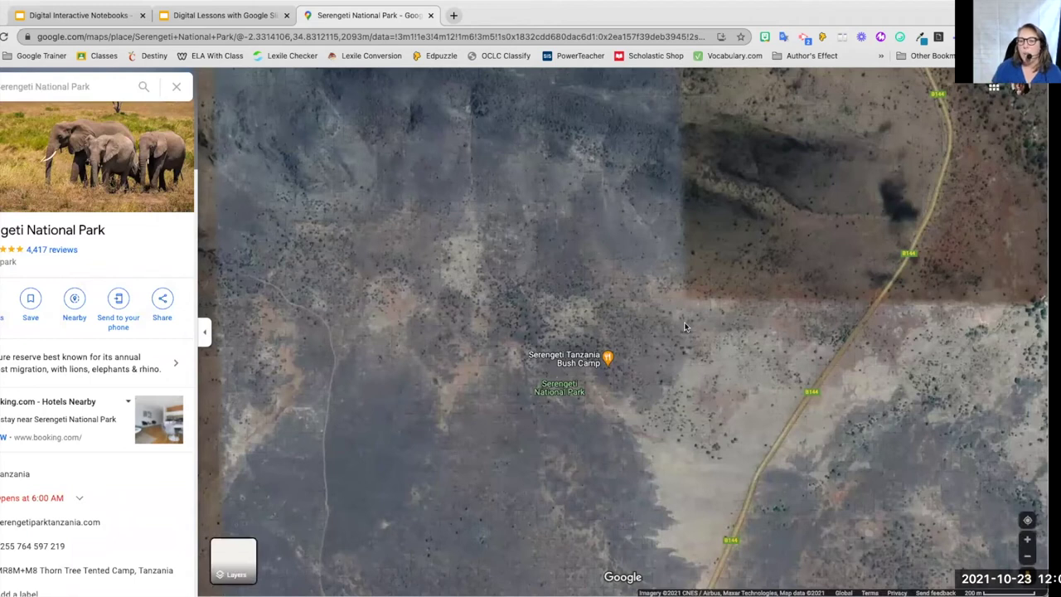
scroll(674, 348, "down", 3)
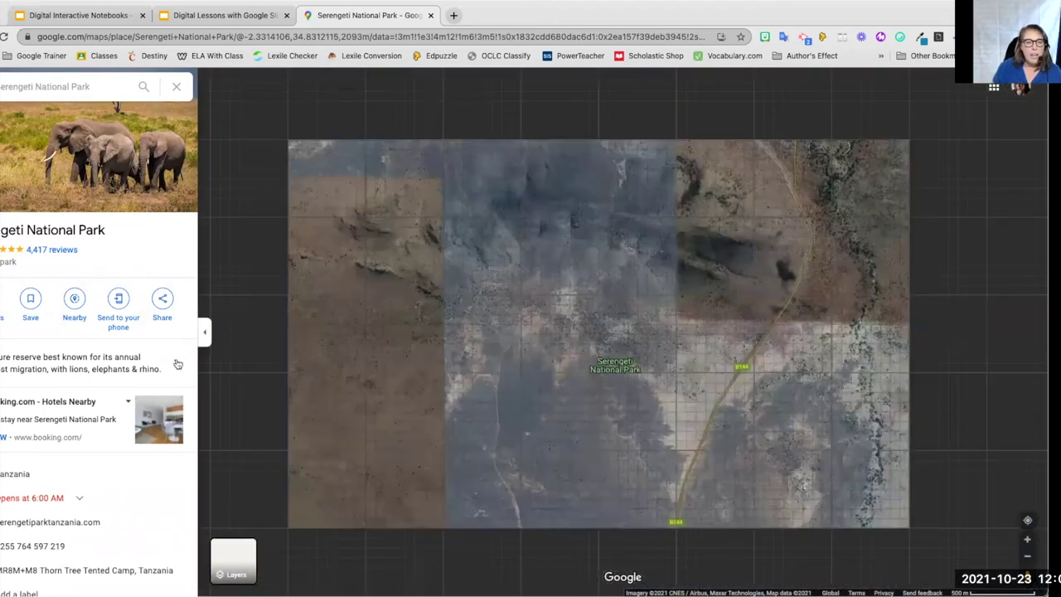
scroll(125, 431, "down", 5)
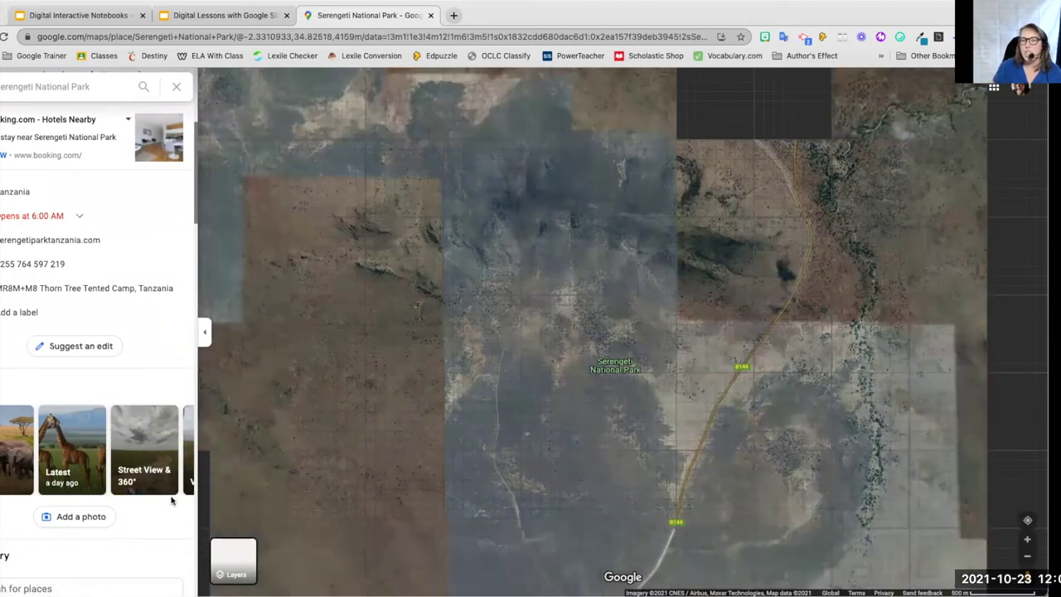
left_click(229, 18)
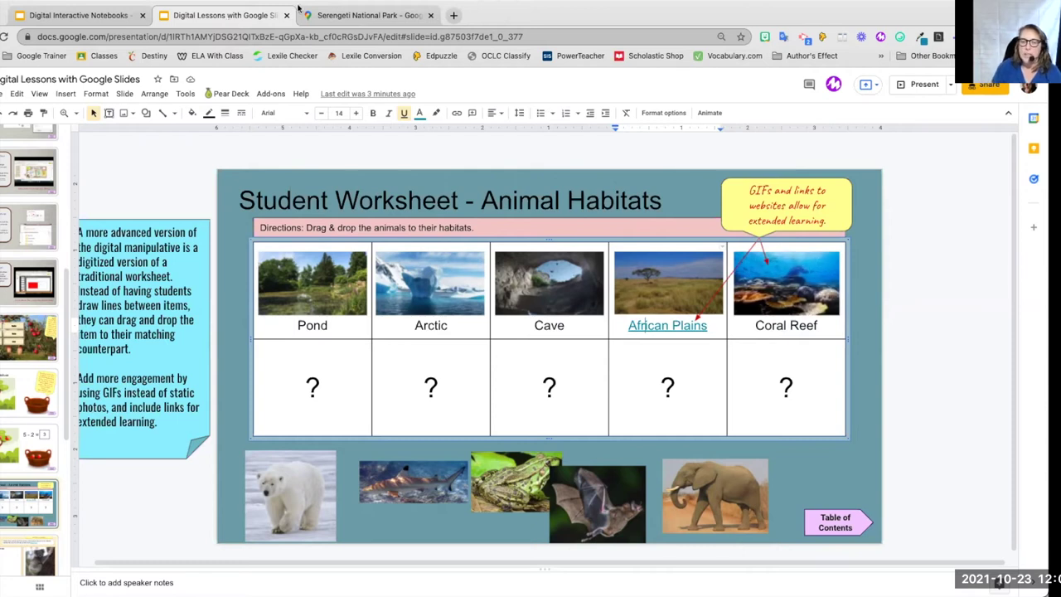
left_click(984, 438)
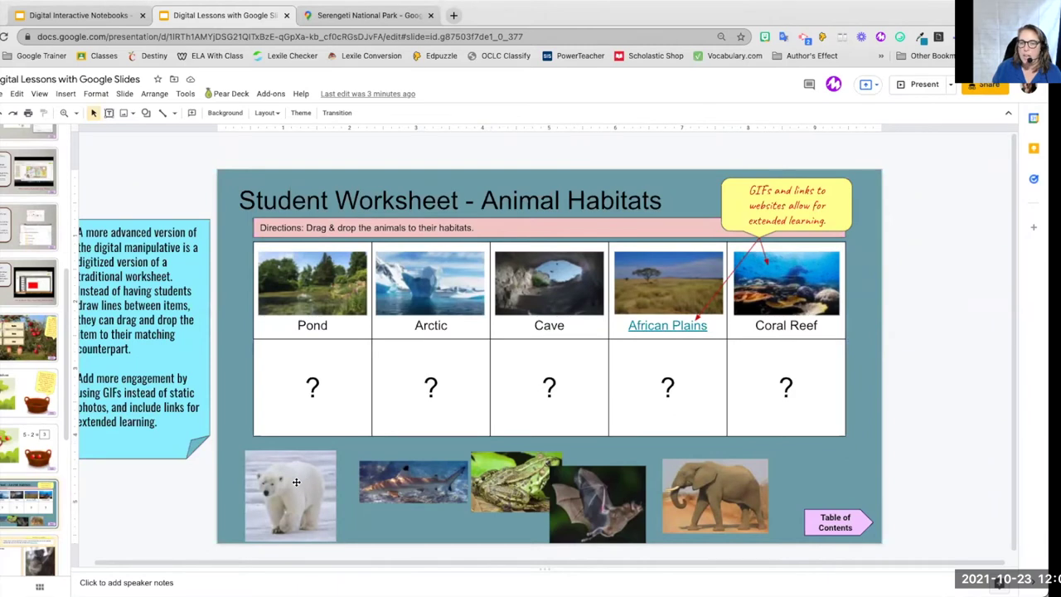
Step: Place the polar bear under Arctic, shark under Coral Reef, frog under Pond, bat under Cave and elephant under African Plains
left_click_drag(296, 491, 434, 388)
left_click(469, 476)
left_click_drag(470, 473, 770, 385)
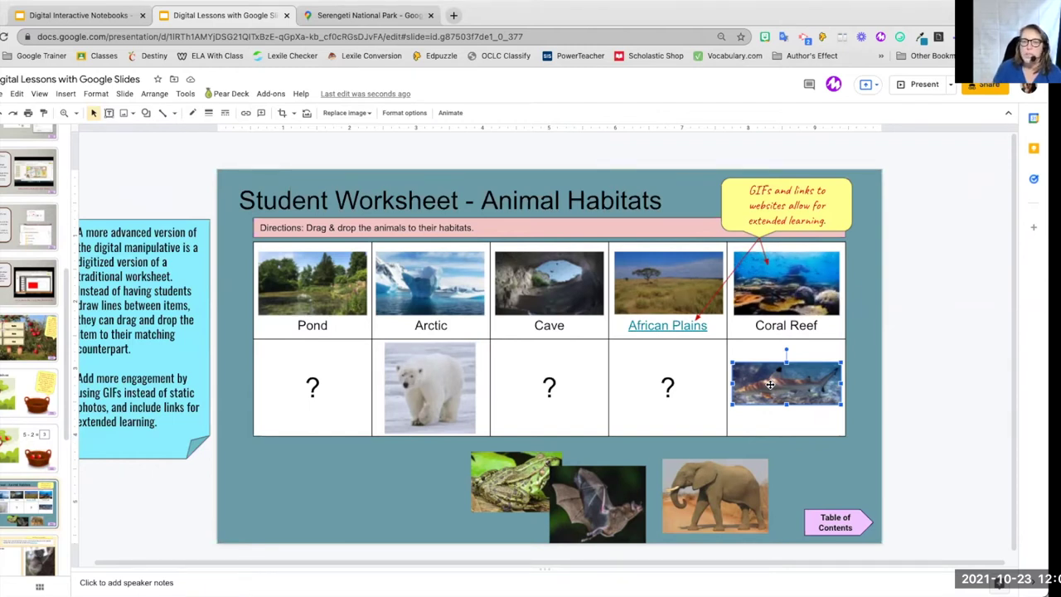
left_click_drag(526, 483, 323, 382)
left_click_drag(593, 489, 541, 373)
left_click_drag(705, 464, 668, 379)
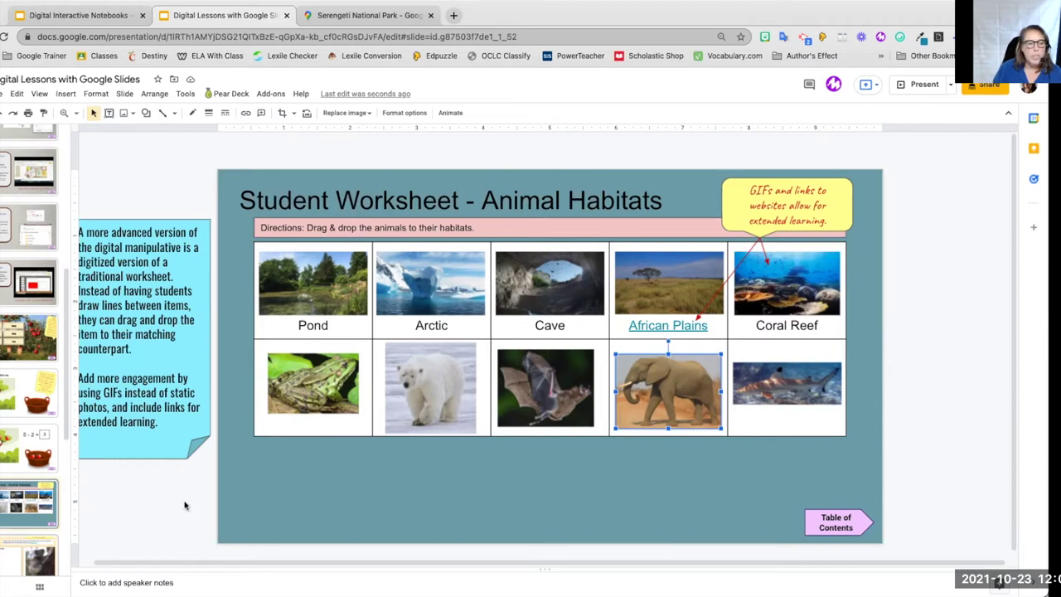
Step: Open the Animal Habitat Poetry slide and delete the sample animal picture covering the image box's instructions
left_click(12, 555)
left_click(793, 311)
key("Delete")
left_click(970, 354)
key("Delete")
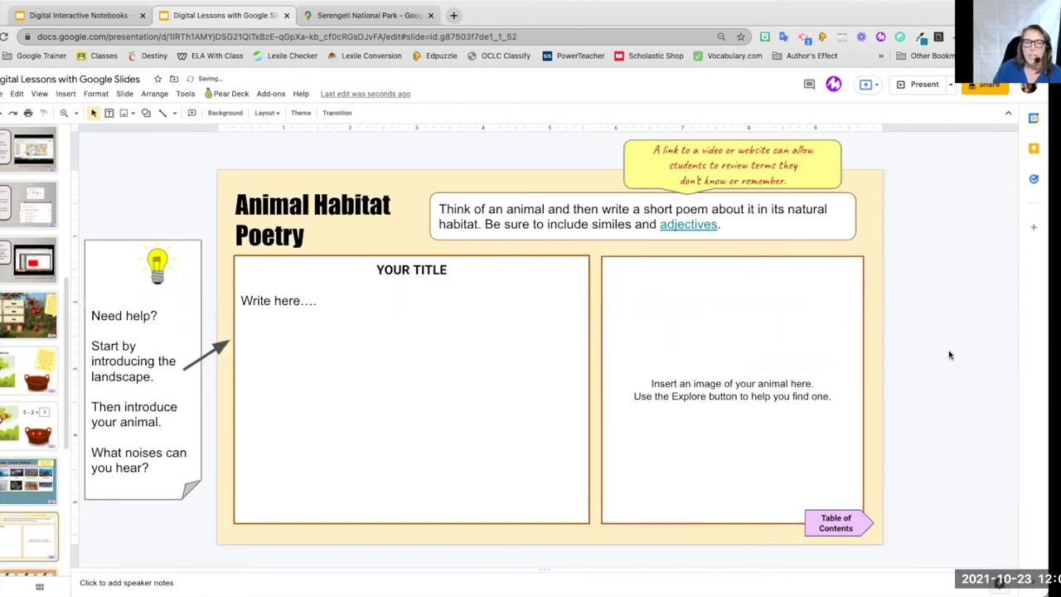
key("Page_Down")
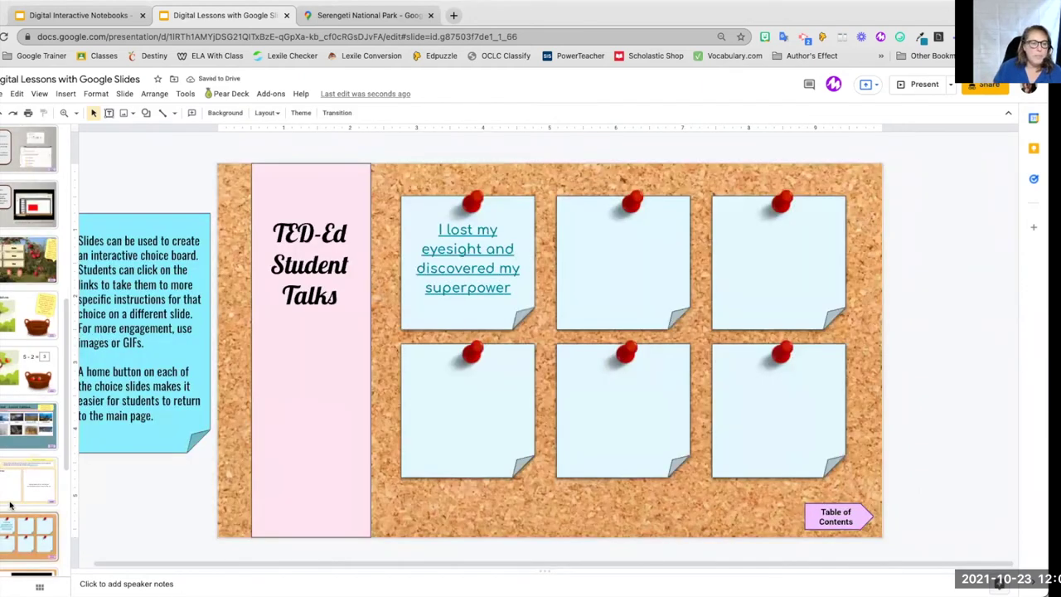
left_click(11, 491)
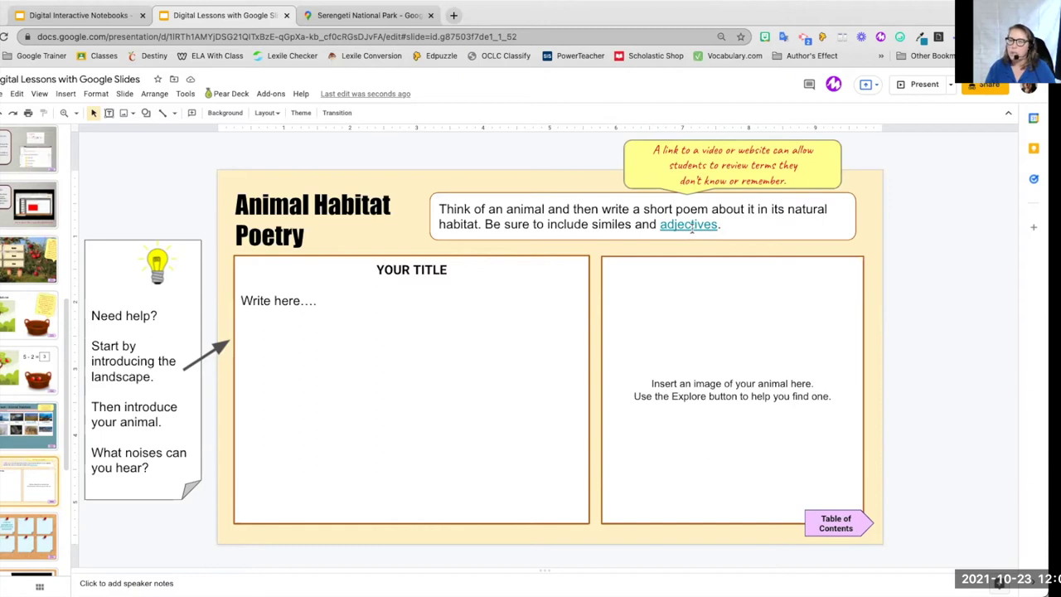
Step: On the poetry slide, view the video link attached to "adjectives" and select the "Write here…." placeholder text
left_click(692, 226)
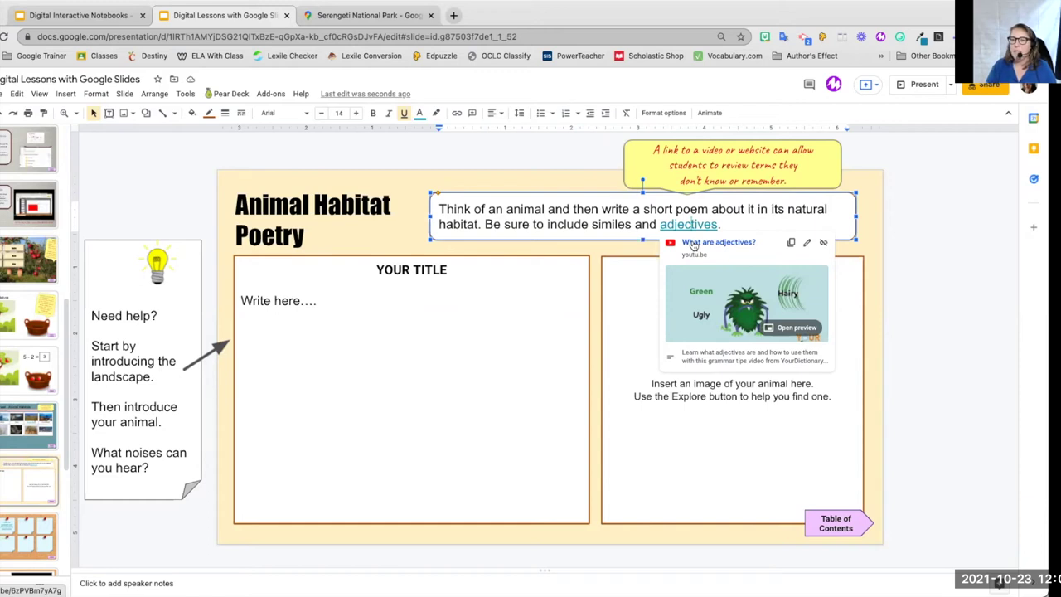
left_click(185, 168)
double_click(304, 313)
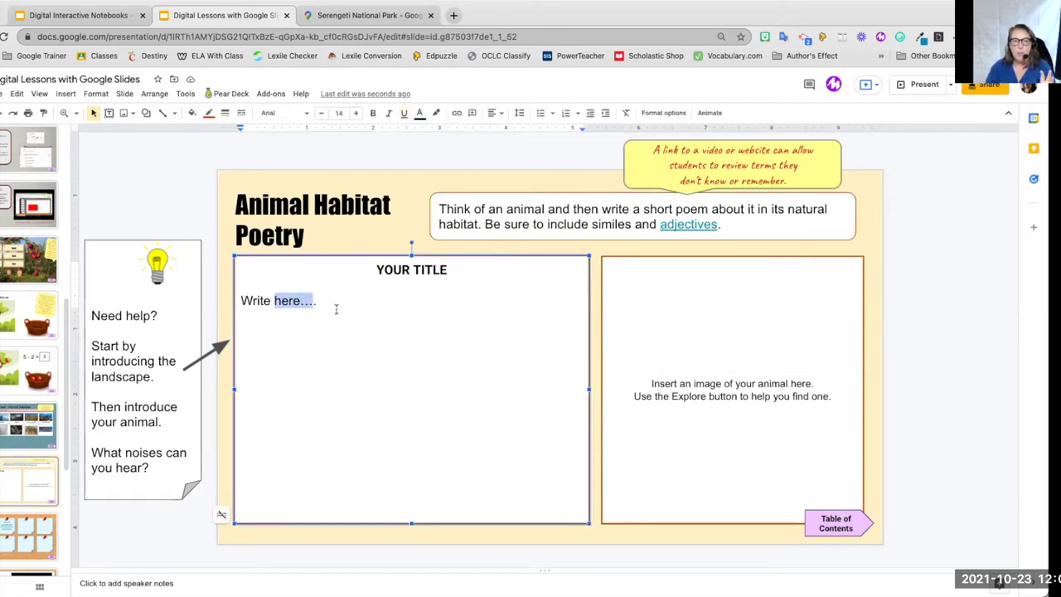
left_click(317, 305)
left_click_drag(318, 306, 243, 302)
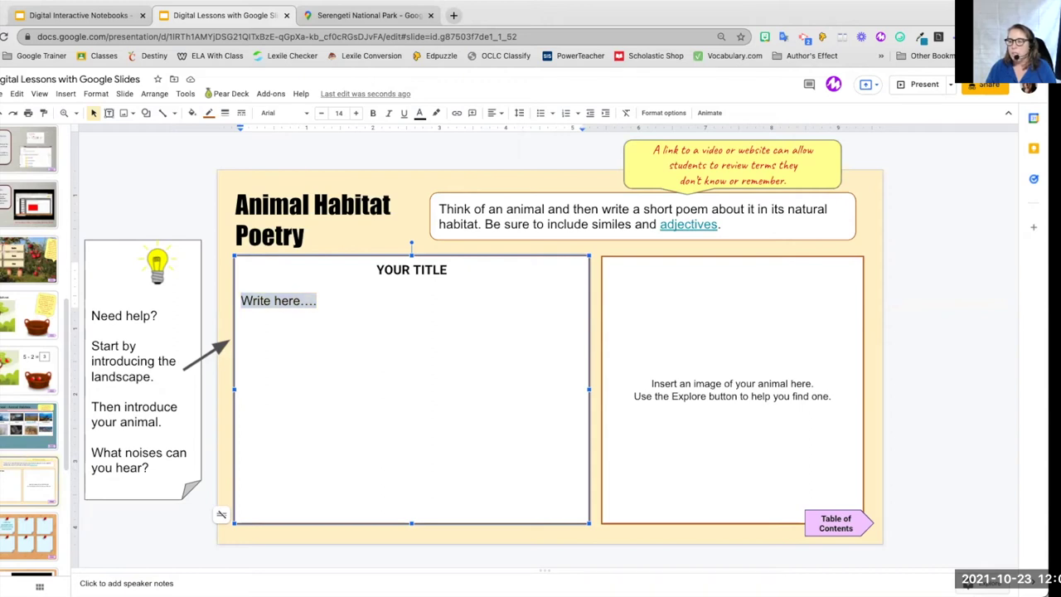
Step: Search for hummingbird with Explore and show the image results
key("ctrl+alt+shift+i")
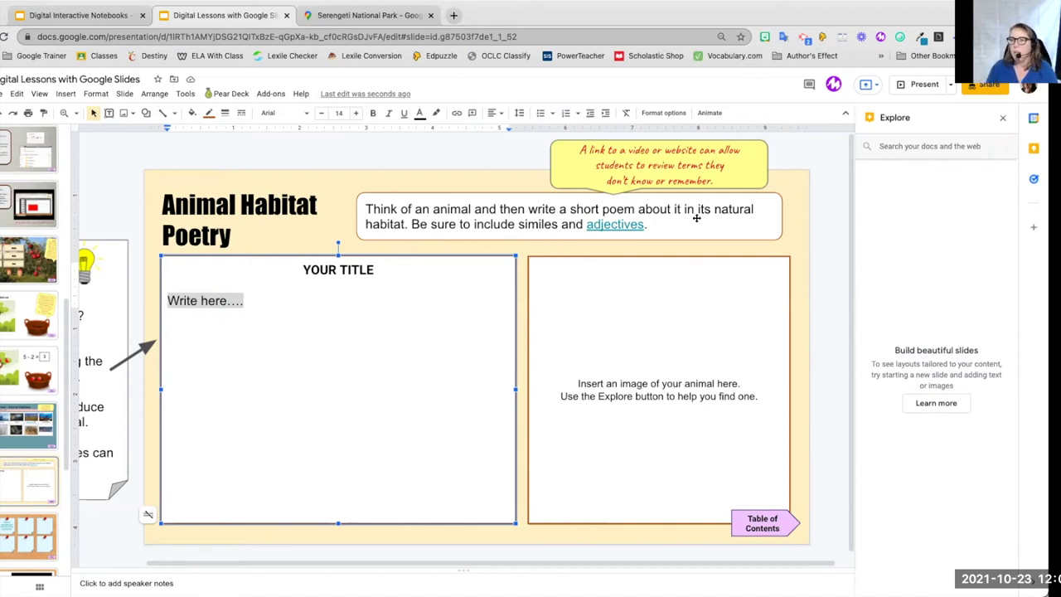
left_click(905, 146)
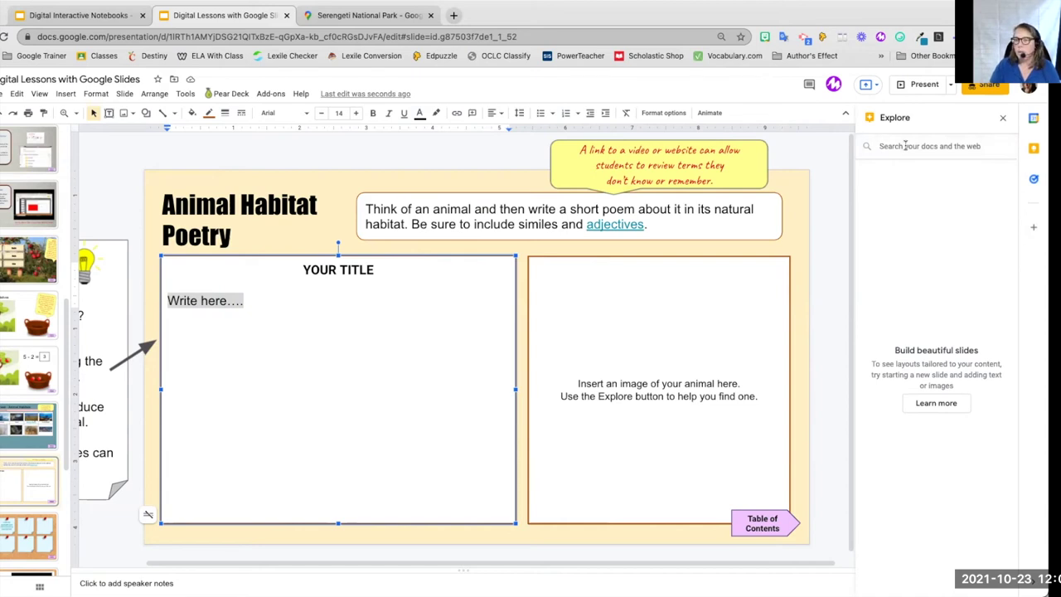
type("hummingbird")
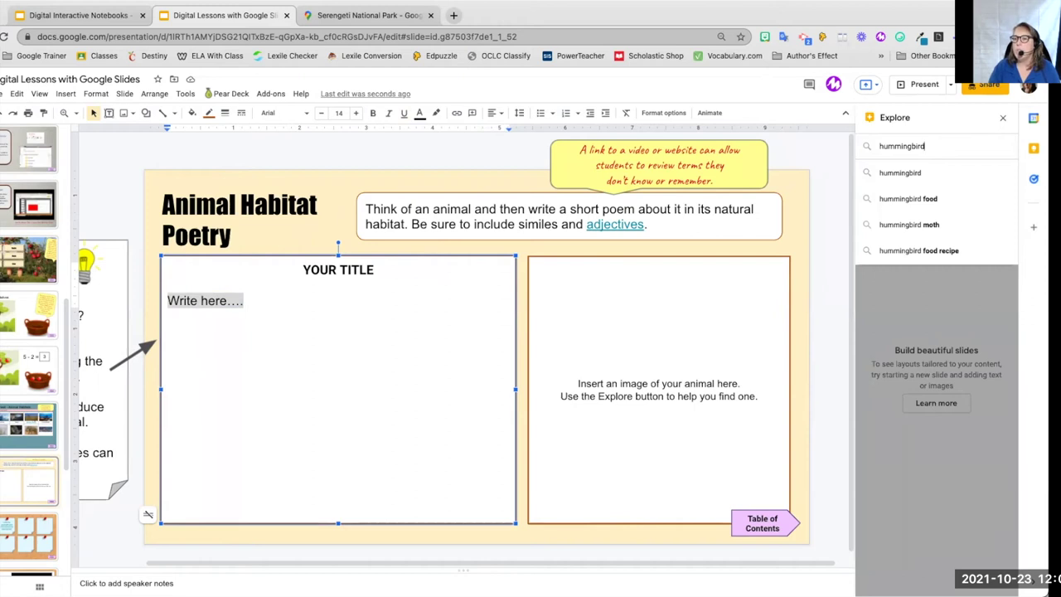
key("Return")
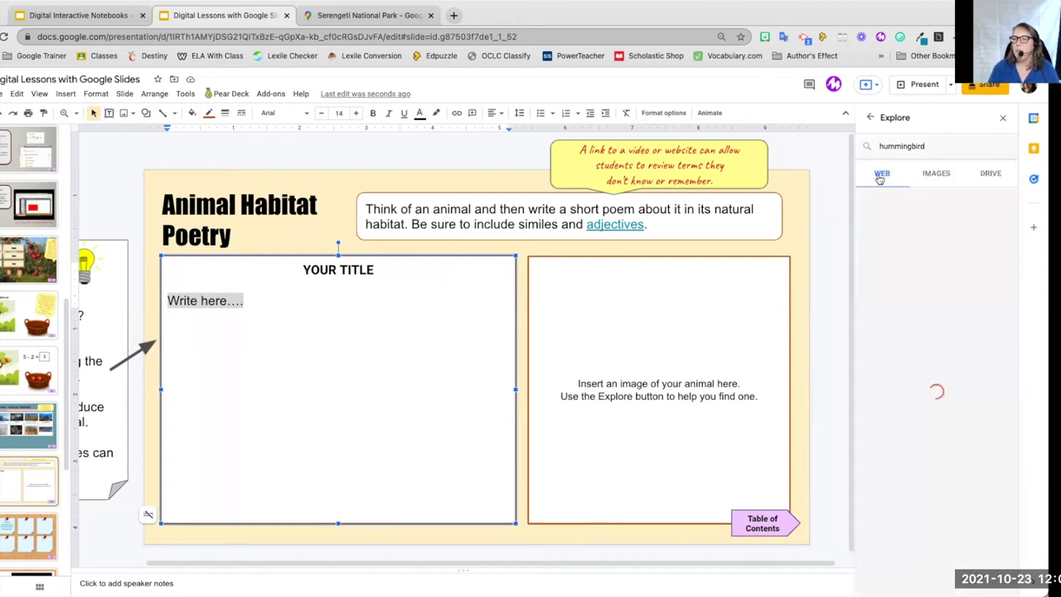
left_click(933, 176)
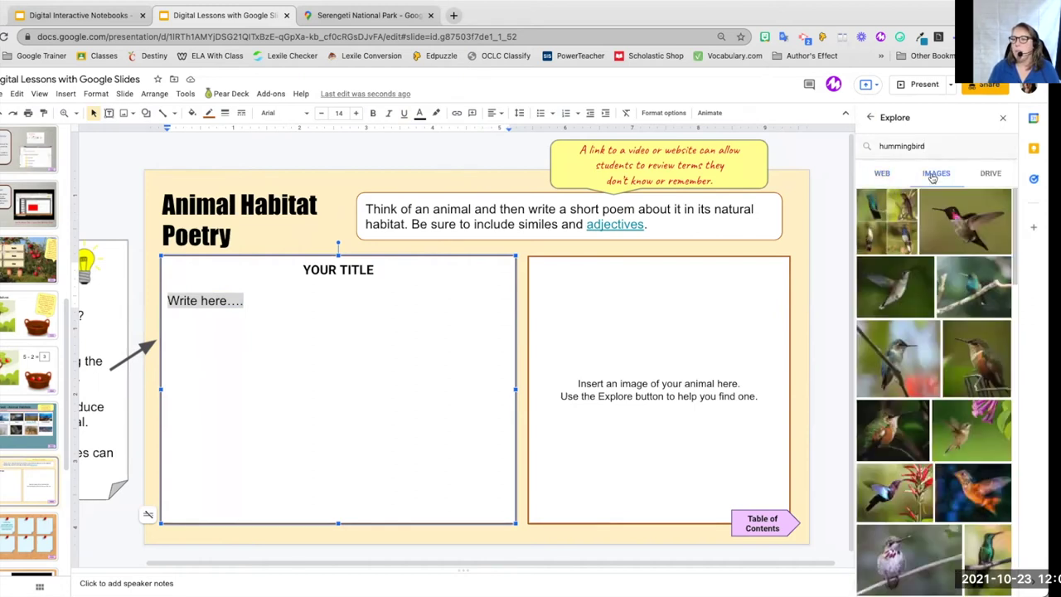
Step: Insert the picture of the hovering pink-throated hummingbird and shrink it to the width of the poetry slide's image box
mouse_move(964, 222)
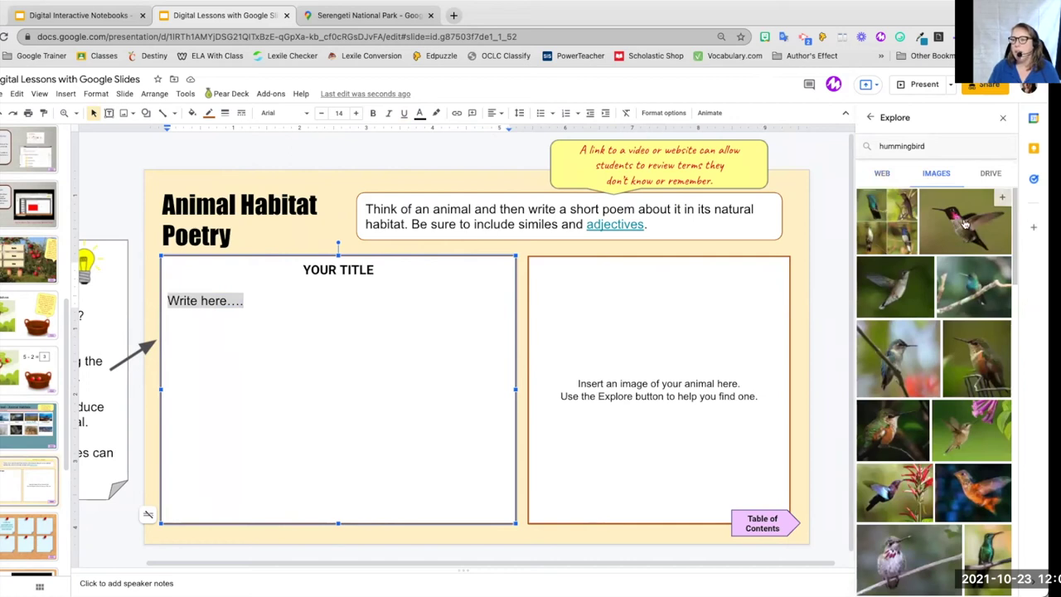
left_click(965, 222)
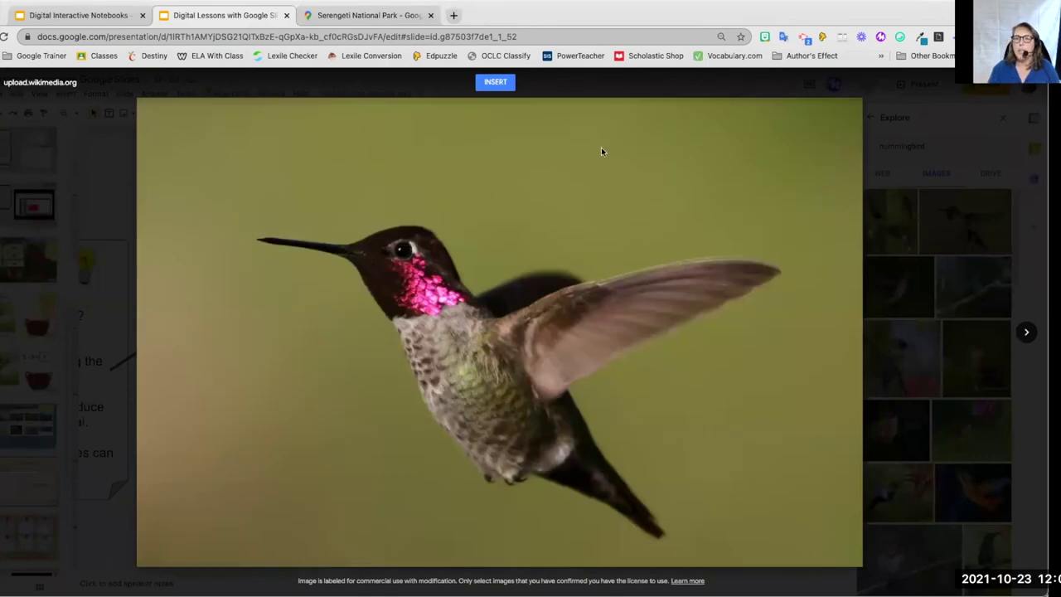
left_click(493, 84)
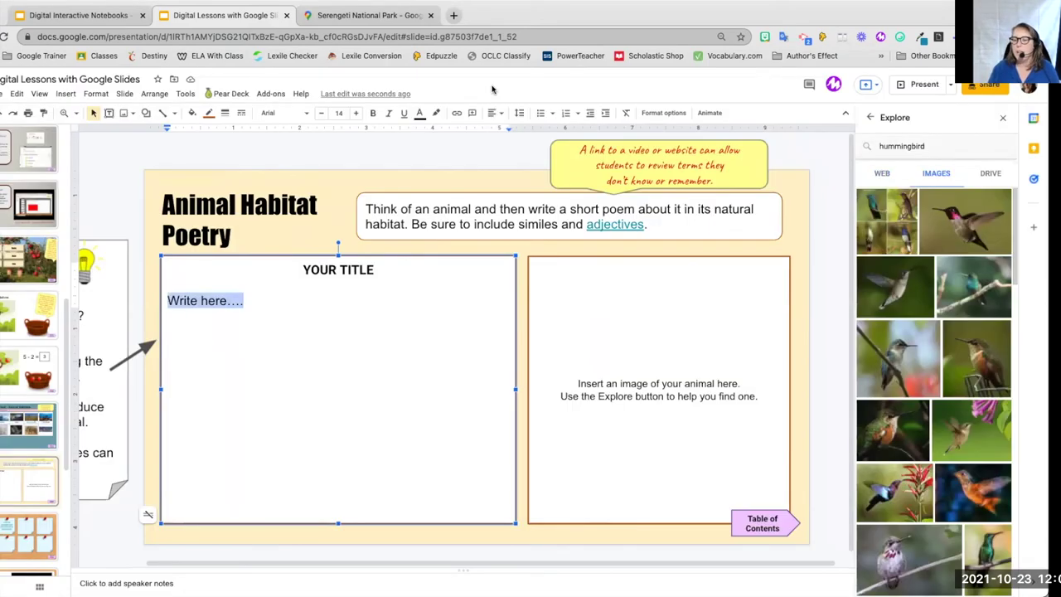
left_click(1002, 267)
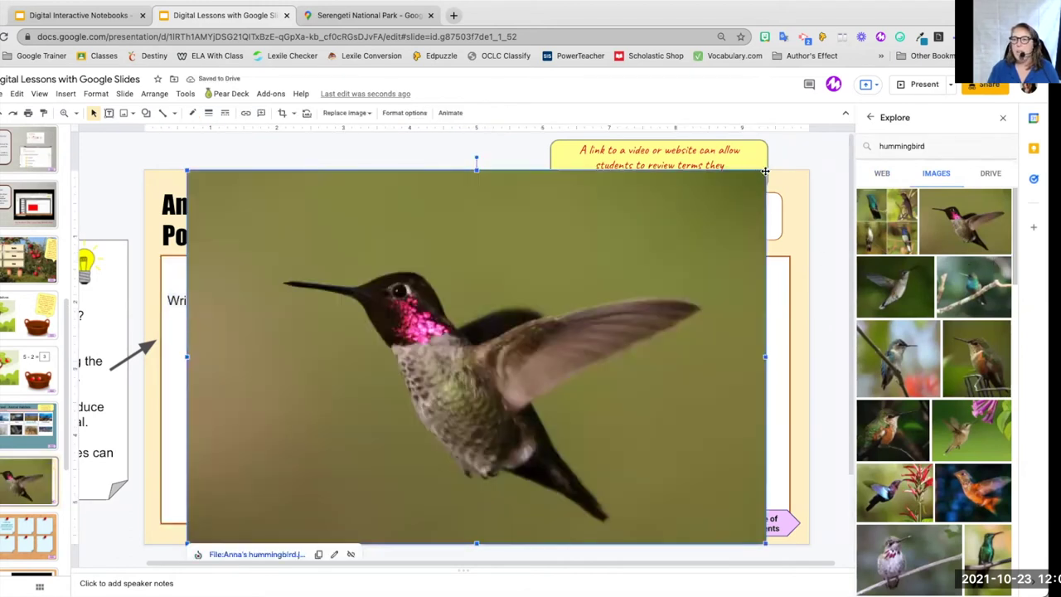
left_click_drag(765, 171, 469, 362)
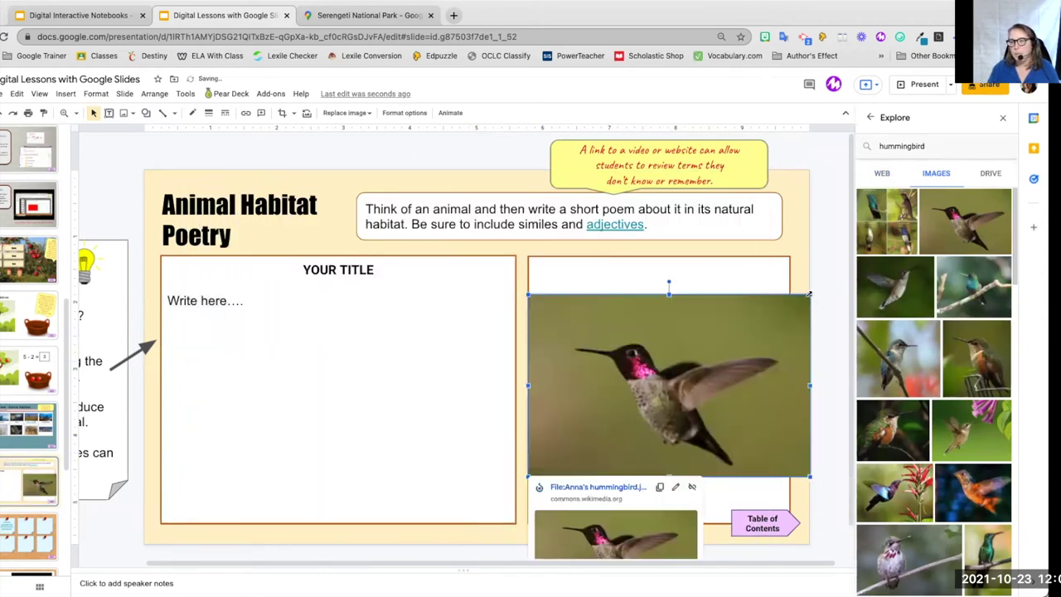
left_click_drag(781, 303, 745, 328)
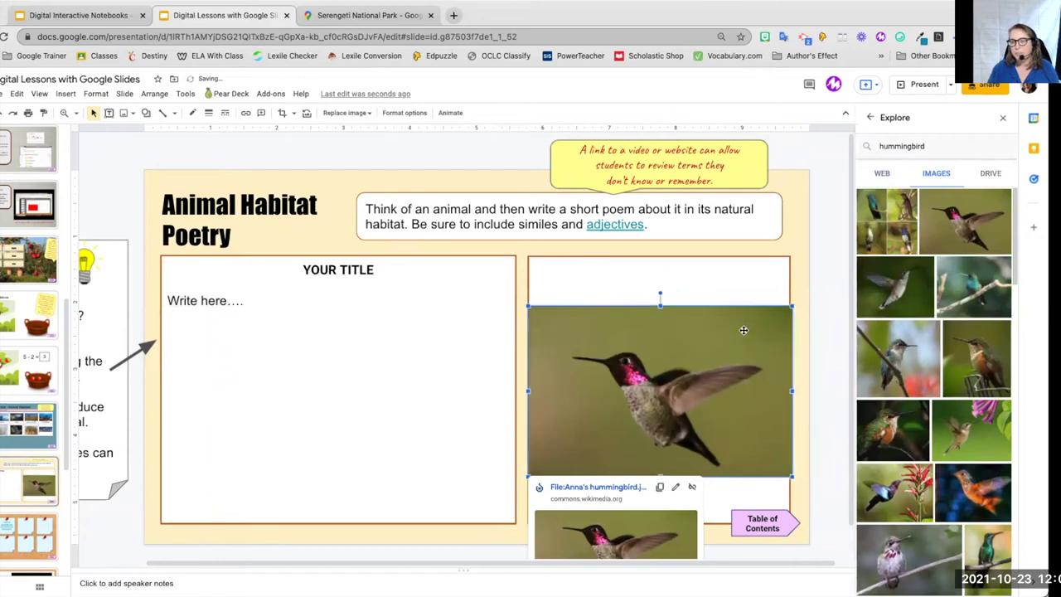
left_click(808, 339)
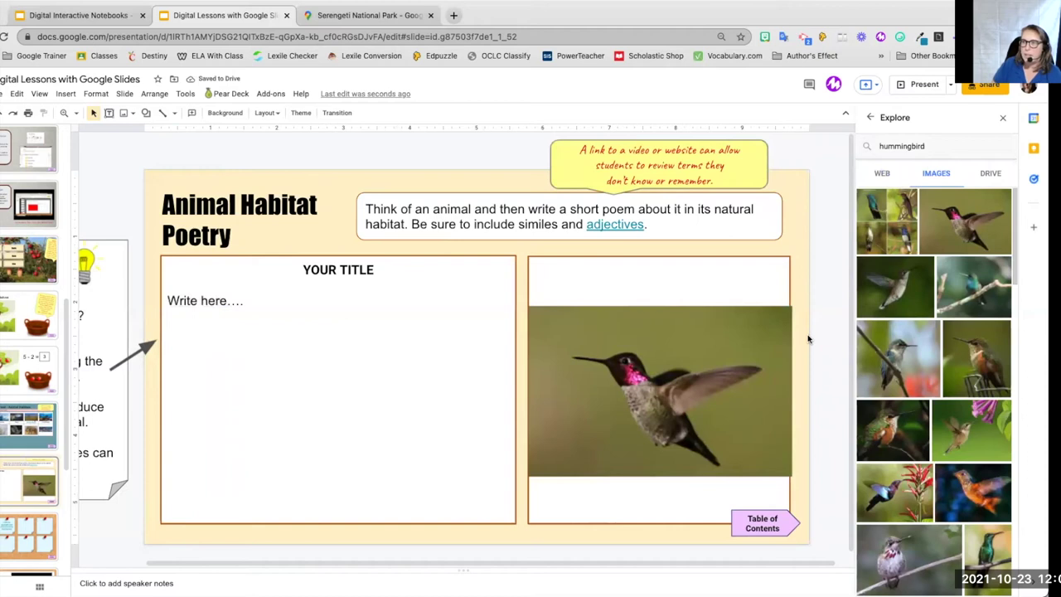
Step: With Explore closed, examine the TED-Ed Student Talks choice board slide and the pushpin on its first note
left_click(45, 543)
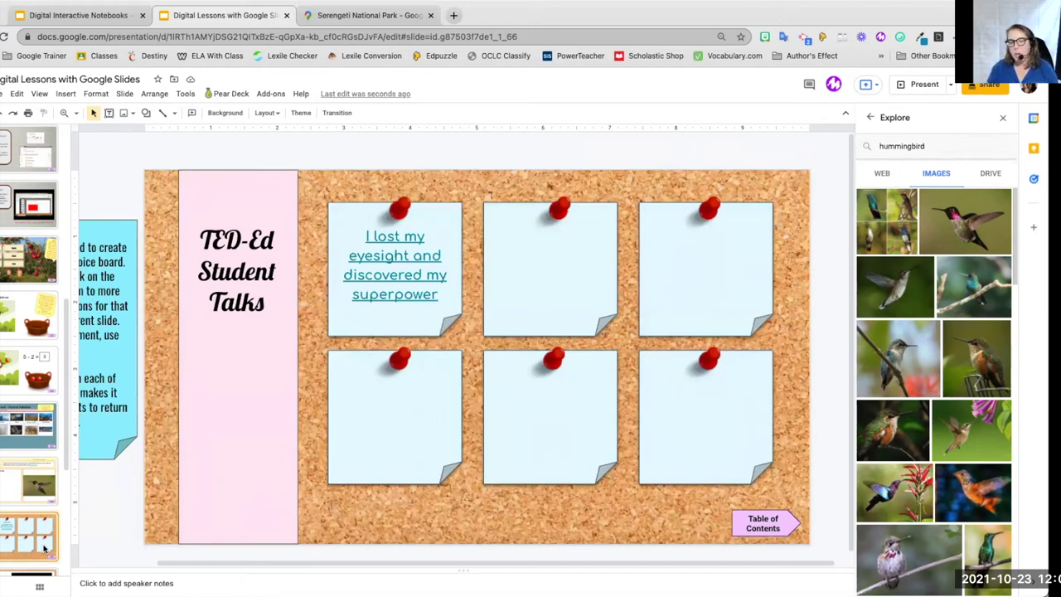
scroll(176, 566, "left", 1)
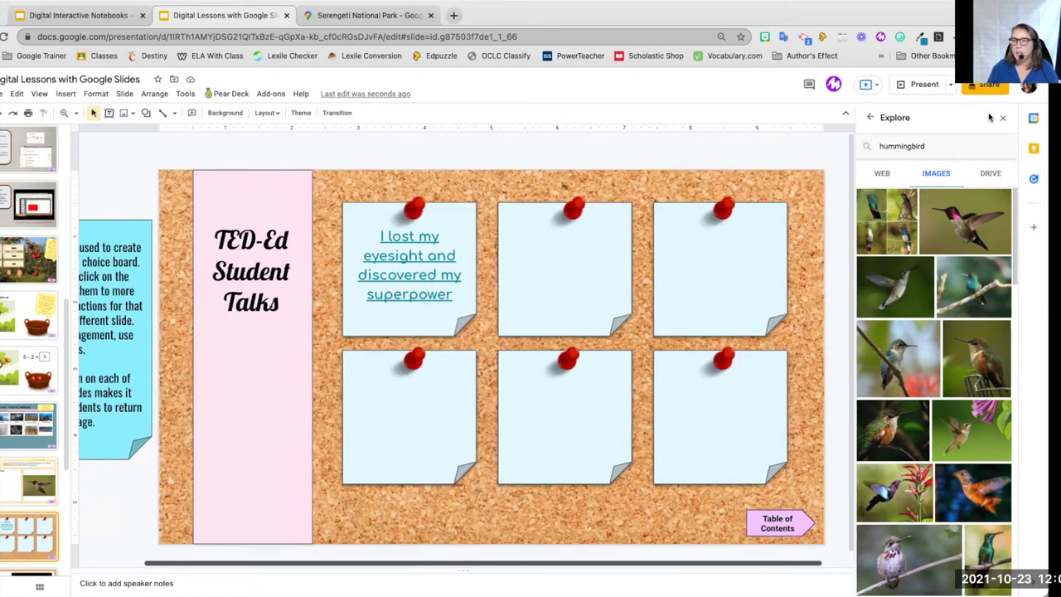
left_click(1004, 122)
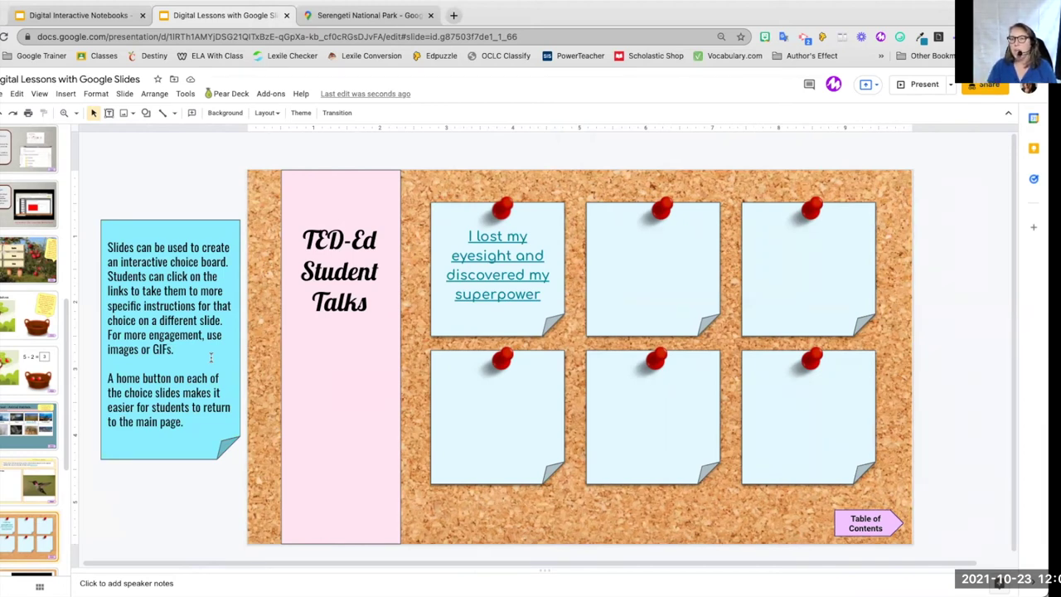
left_click(499, 210)
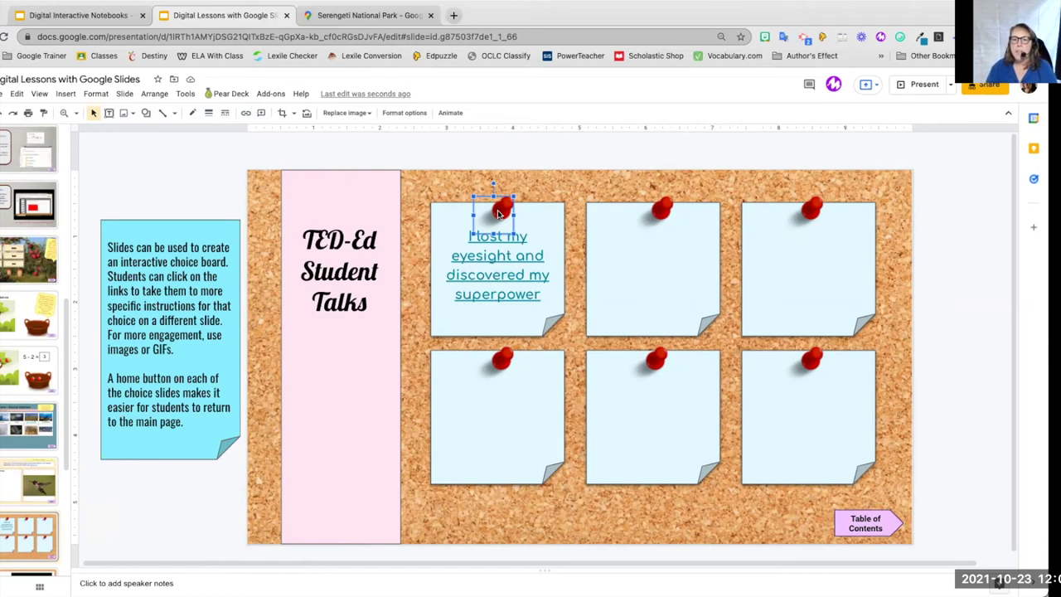
left_click(614, 150)
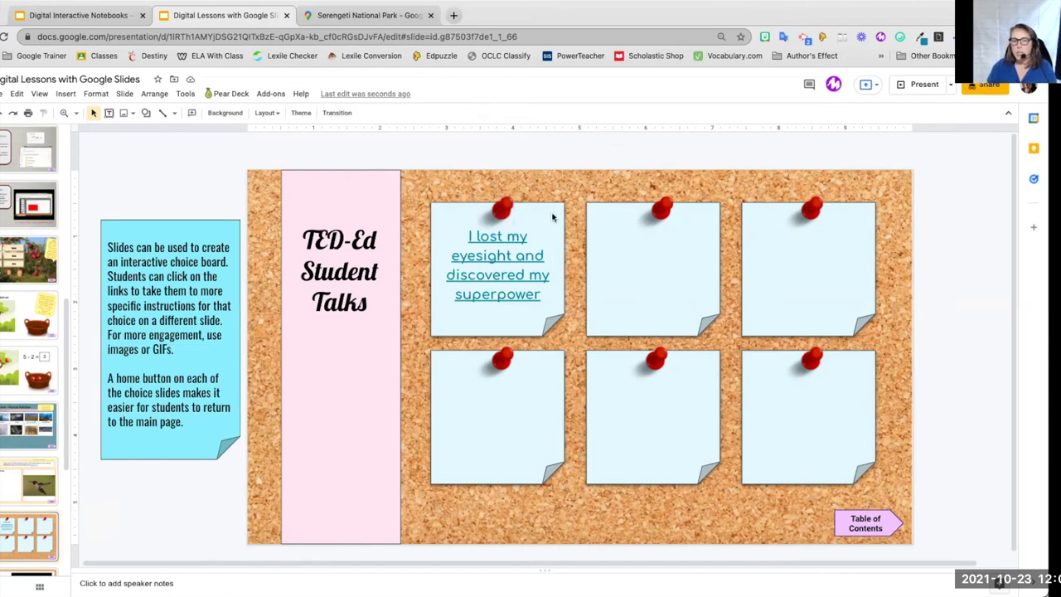
Step: Follow the choice board's first note link to its talk slide, select the description text, and return through the HOME link
left_click(497, 255)
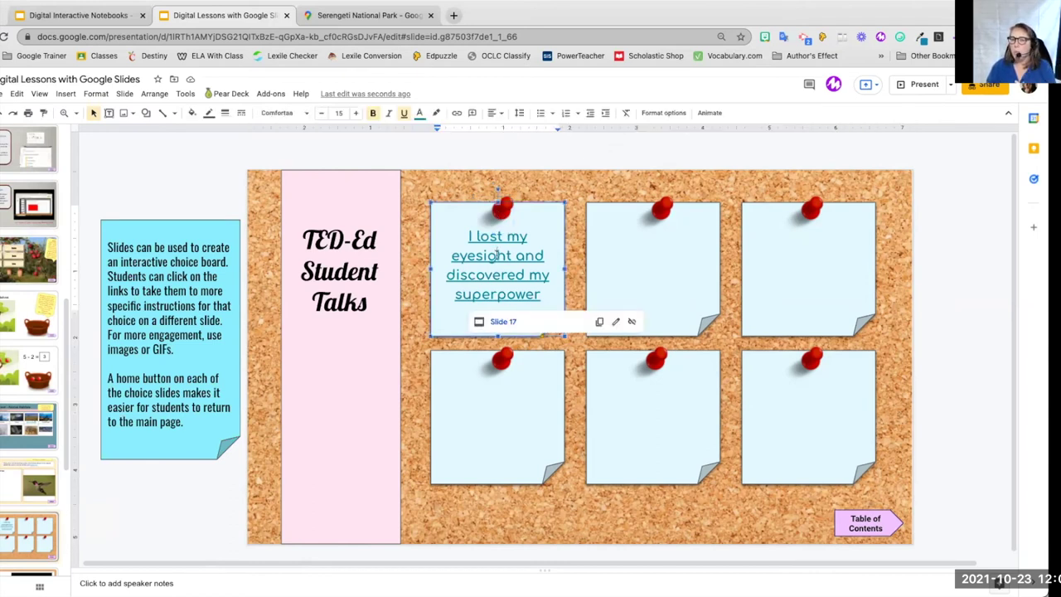
left_click(502, 322)
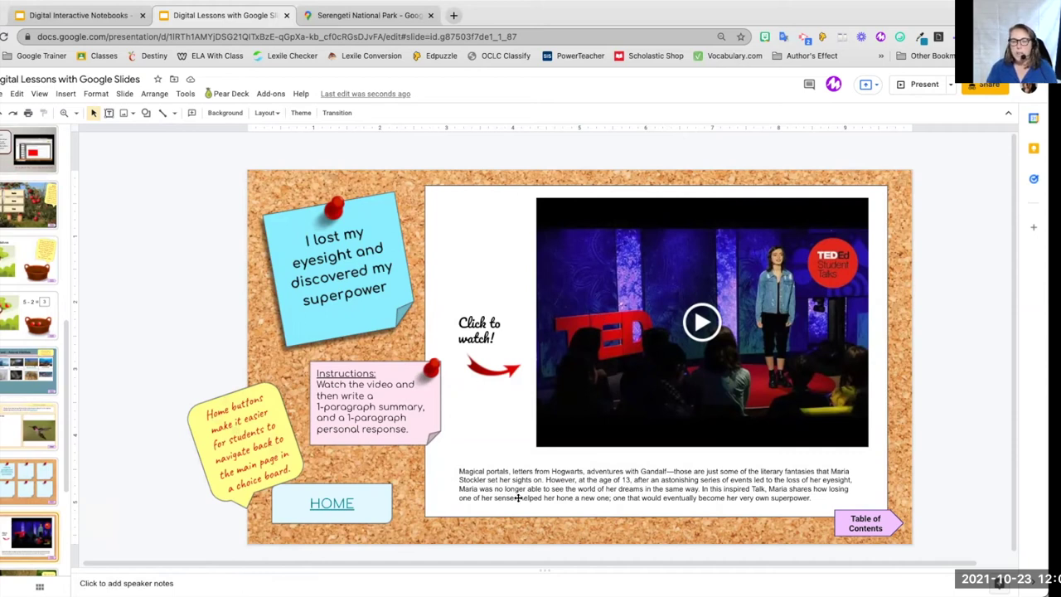
left_click(516, 483)
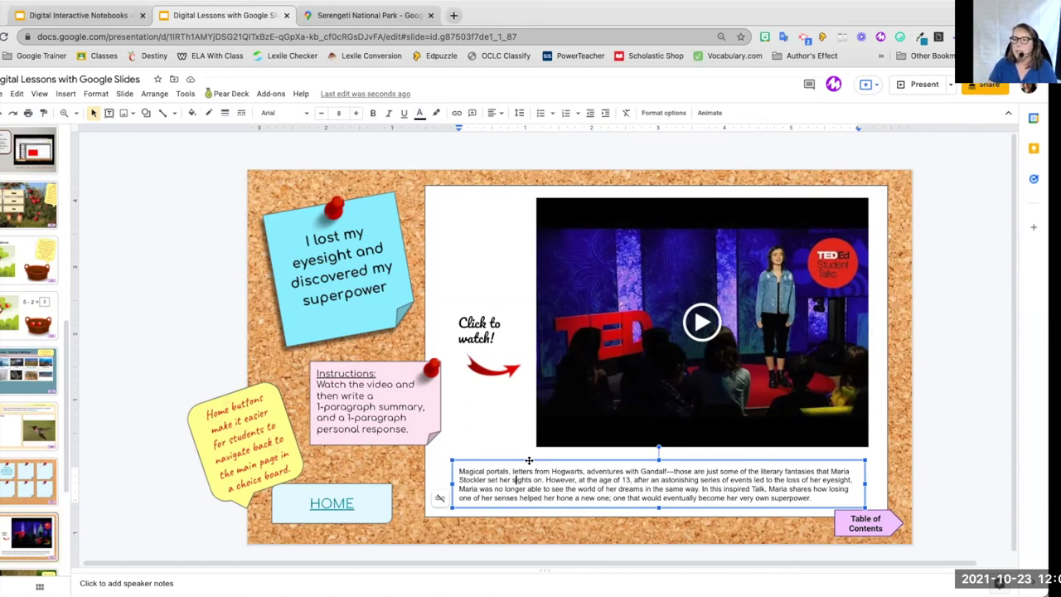
left_click(330, 505)
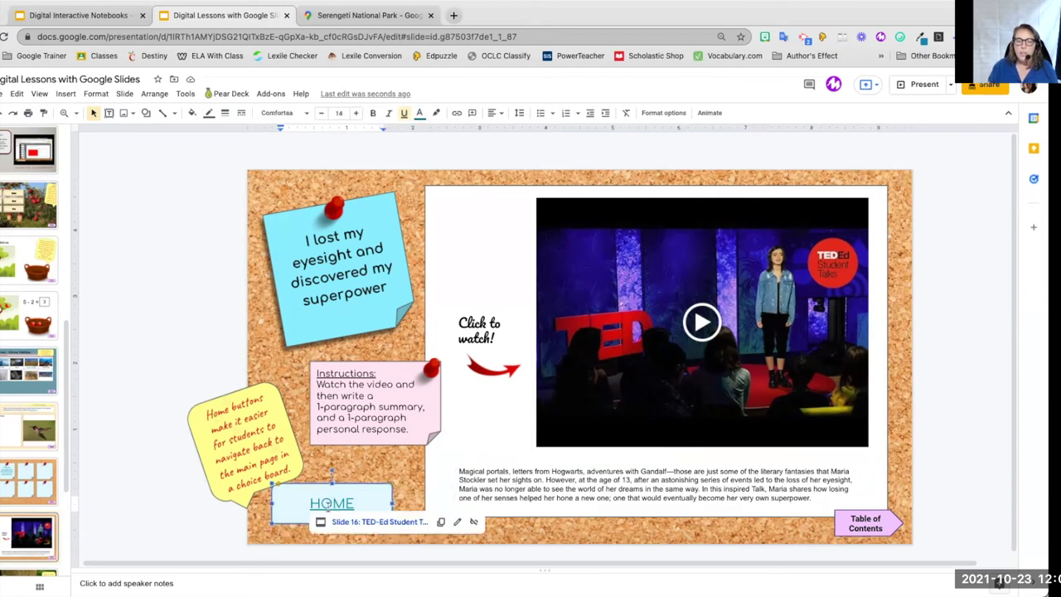
left_click(350, 522)
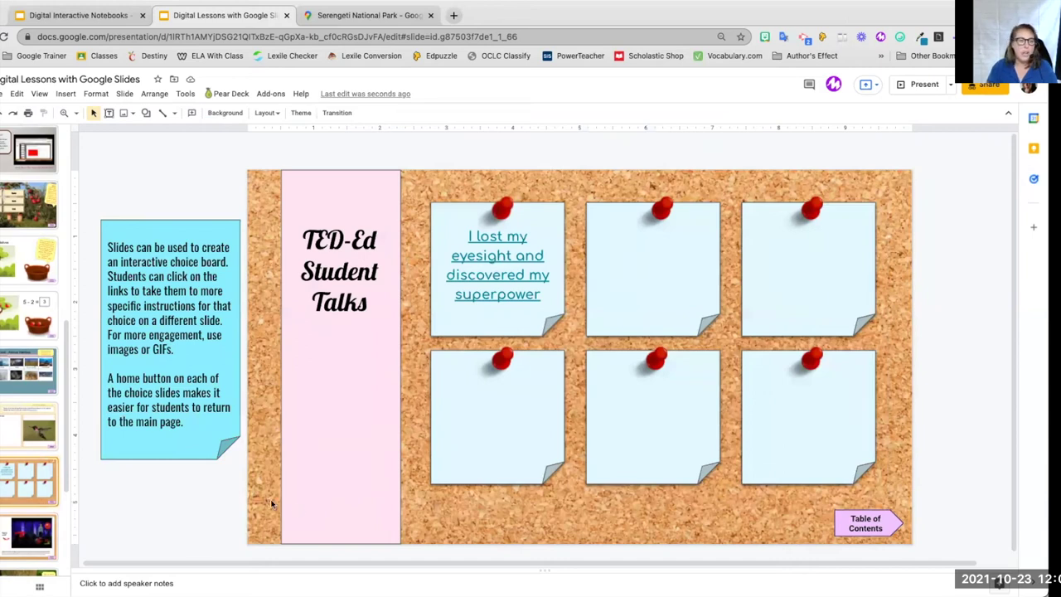
Step: Examine The Lost Key adventure's title and first story slides, and follow the "Open the box." link to the old key slide
scroll(53, 539, "down", 3)
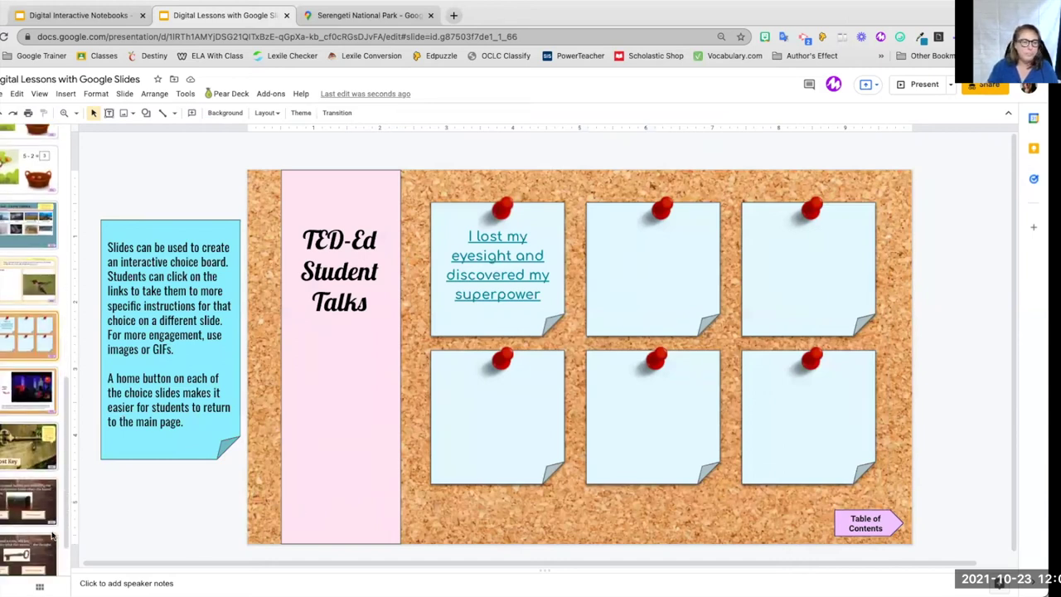
left_click(30, 452)
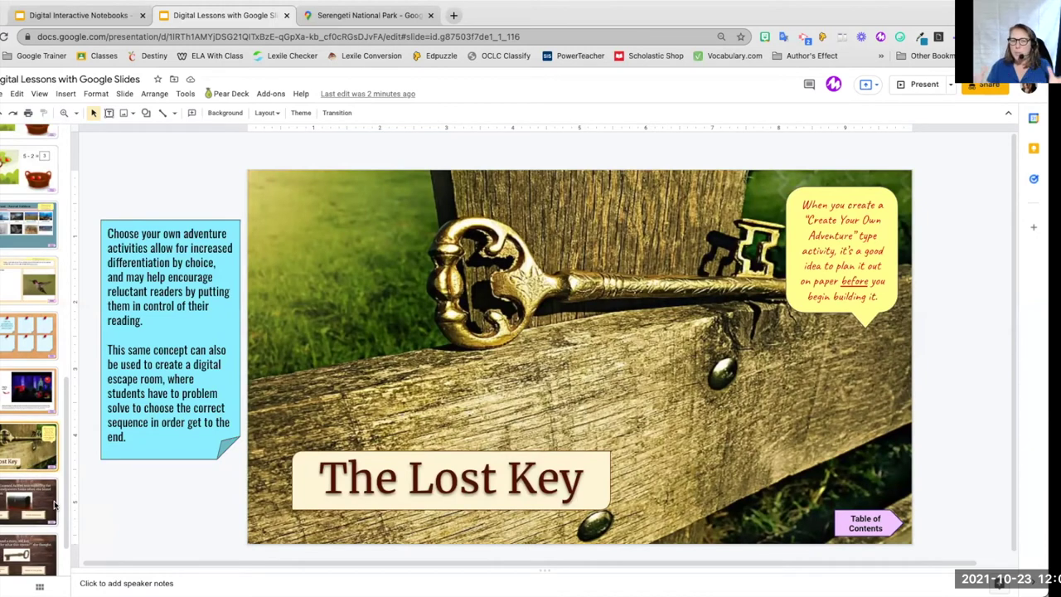
left_click(546, 454)
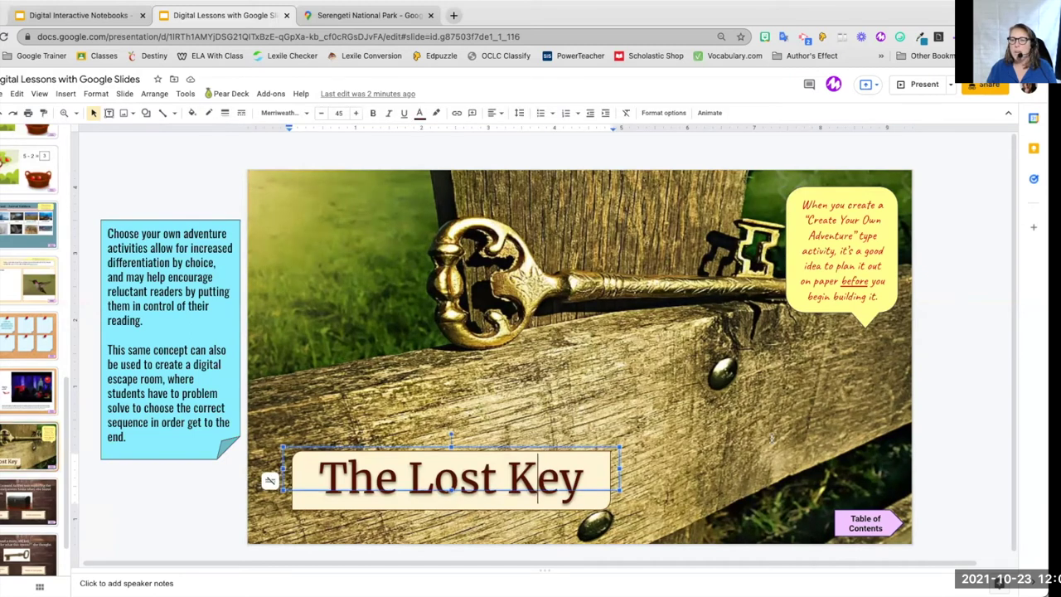
left_click(23, 495)
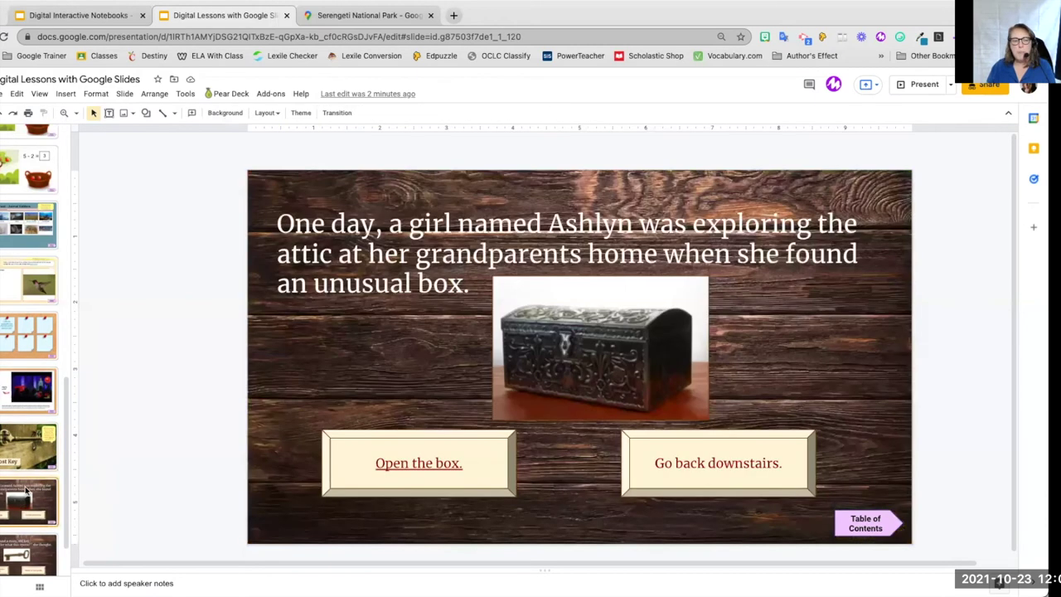
left_click(442, 464)
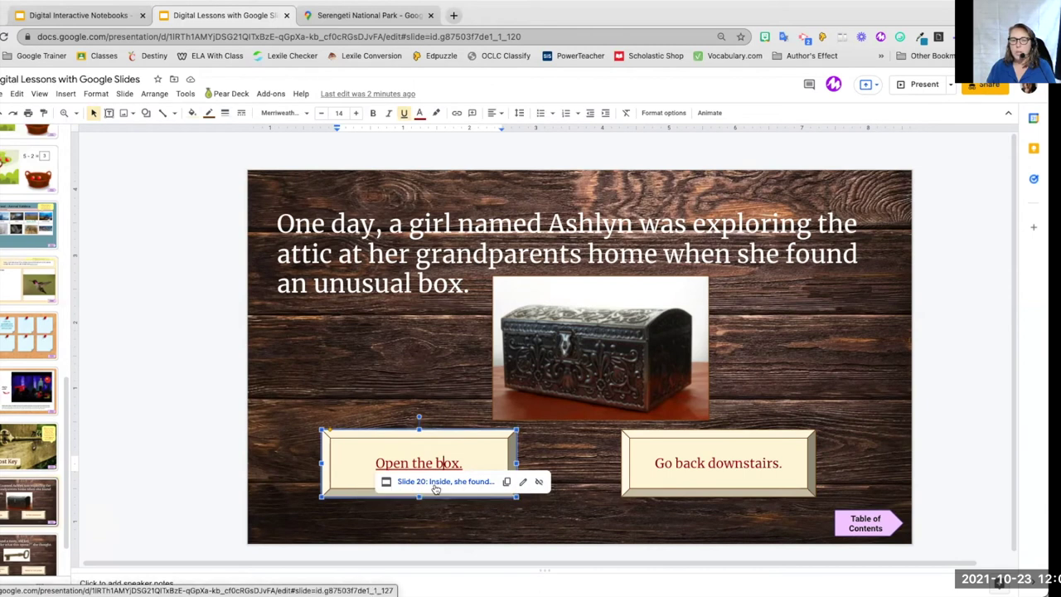
left_click(435, 482)
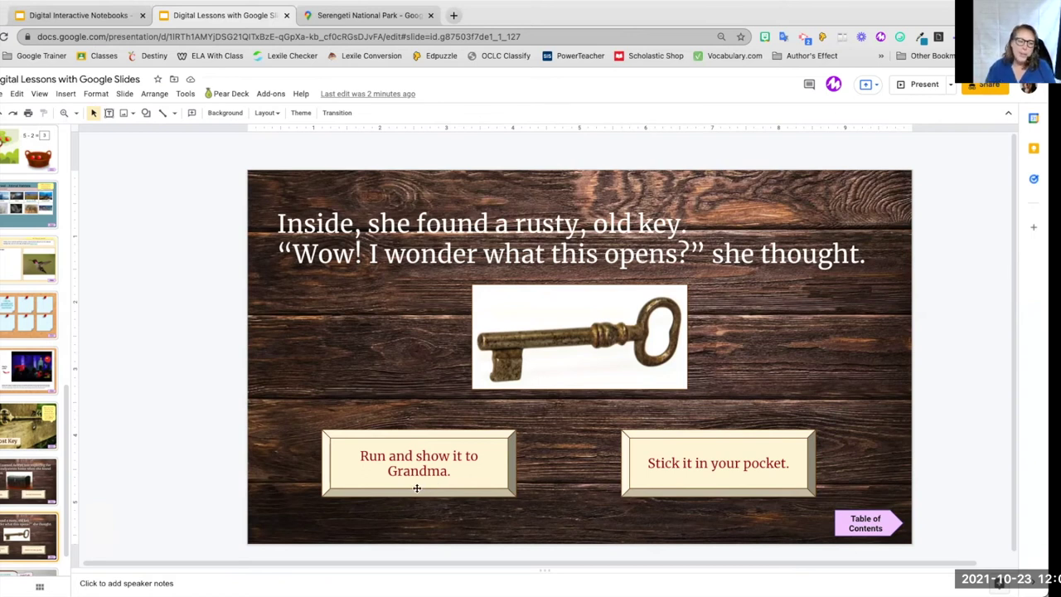
scroll(7, 494, "down", 1)
scroll(6, 495, "down", 1)
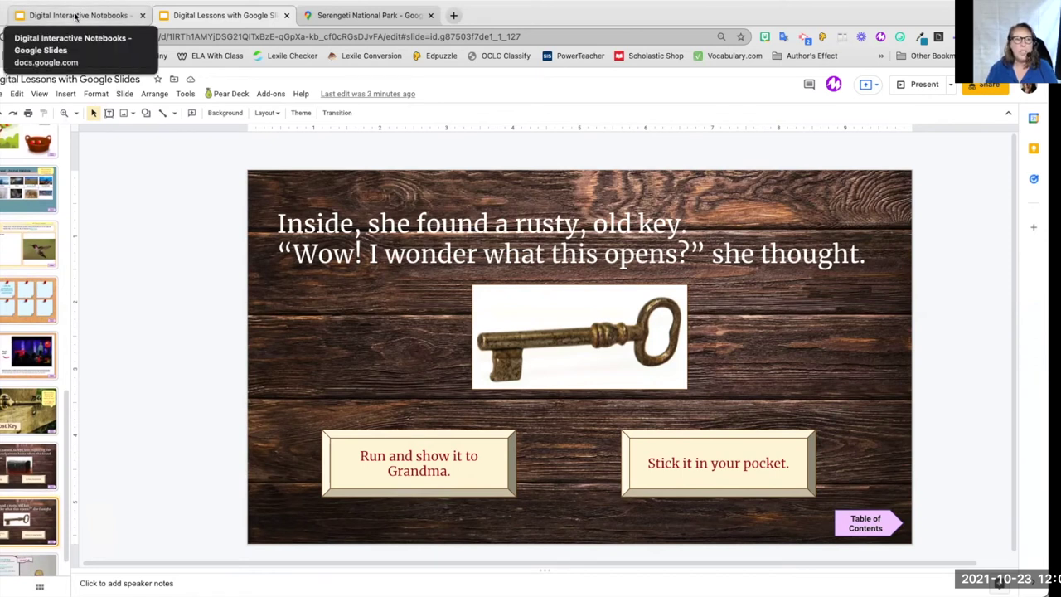
Step: In the Digital Interactive Notebooks presentation, place the first blue checkmark over the box beside "I can create a Google Slide Interactive Notebook."
left_click(77, 16)
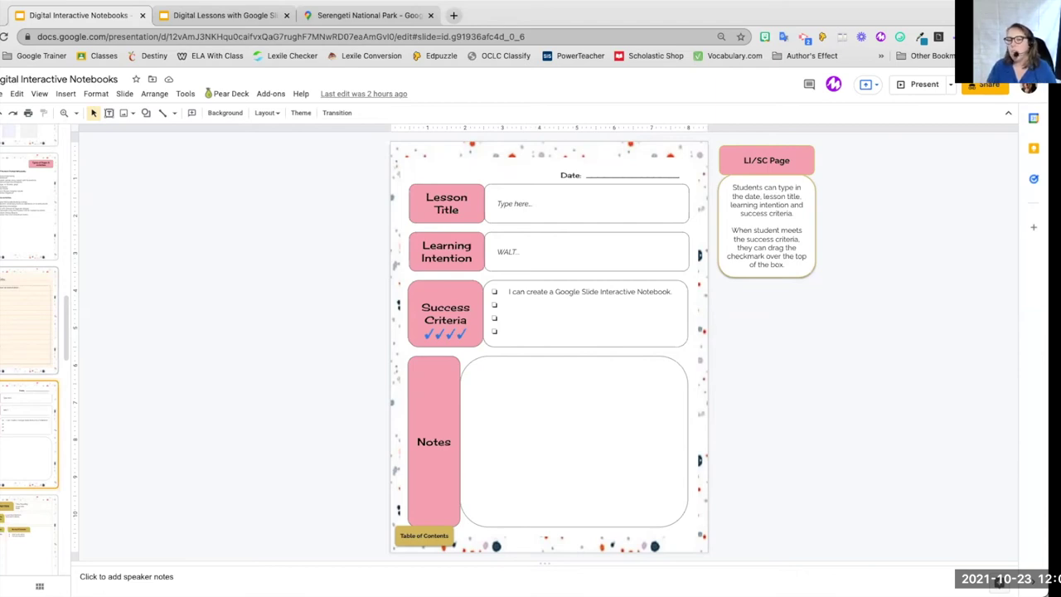
left_click(425, 335)
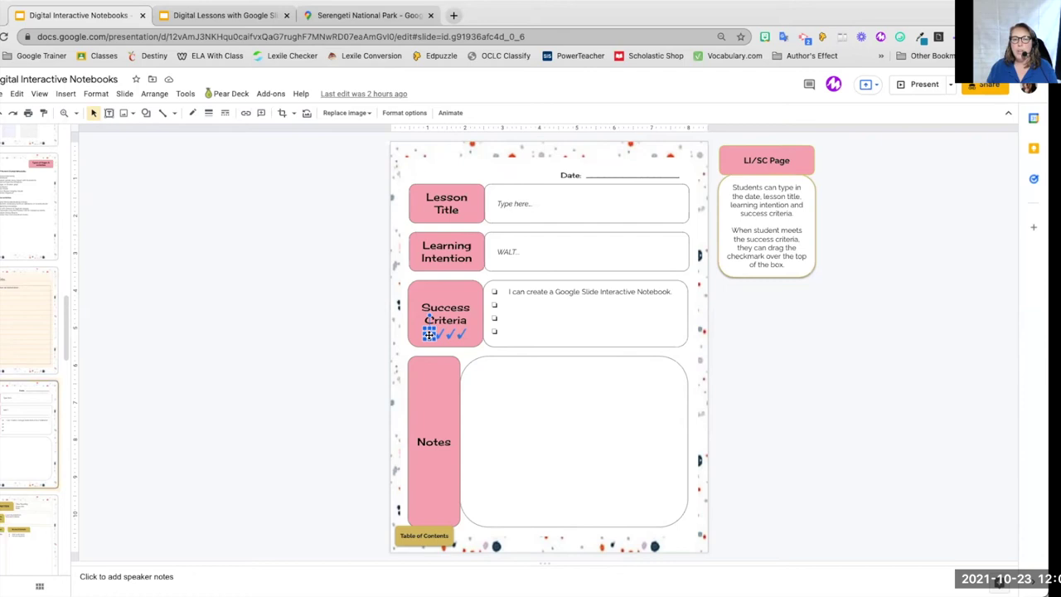
left_click_drag(429, 333, 493, 292)
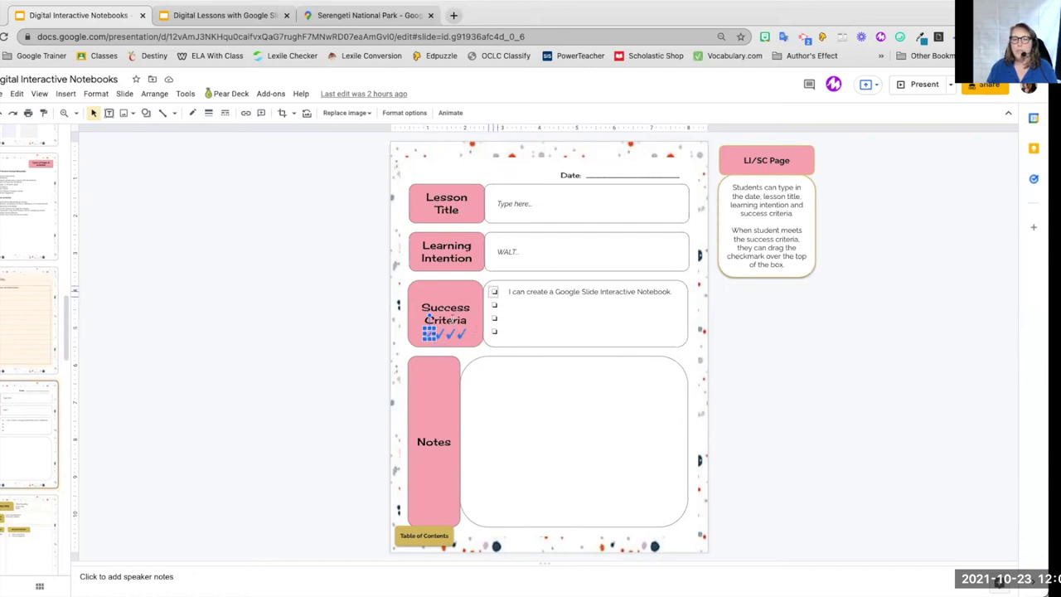
left_click(892, 378)
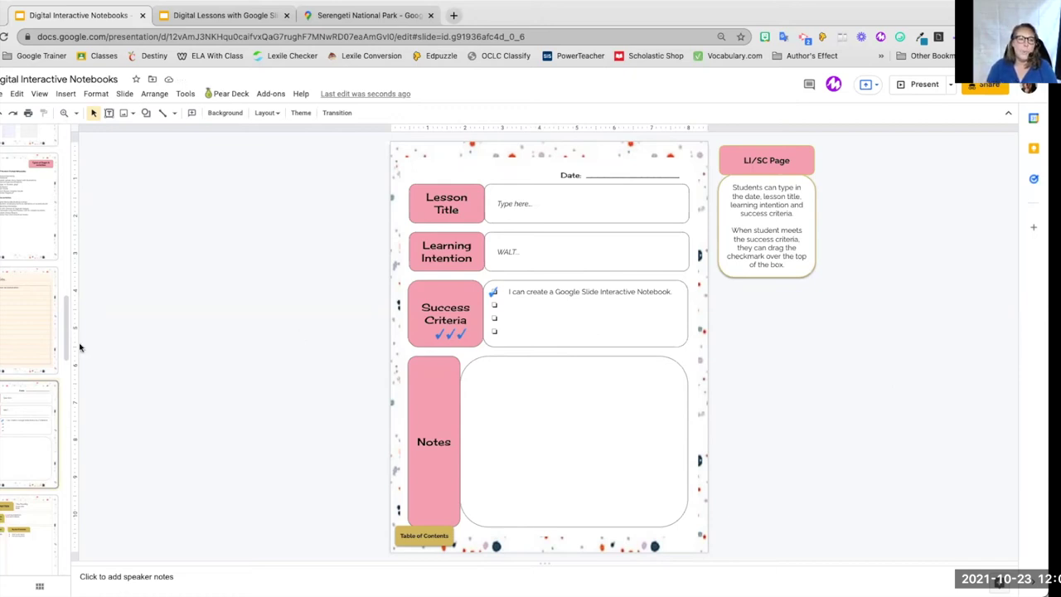
Step: Examine the Notebook Paper slide with its "Today in class we learned about..." text box and the Cornell Notes slide
left_click(44, 336)
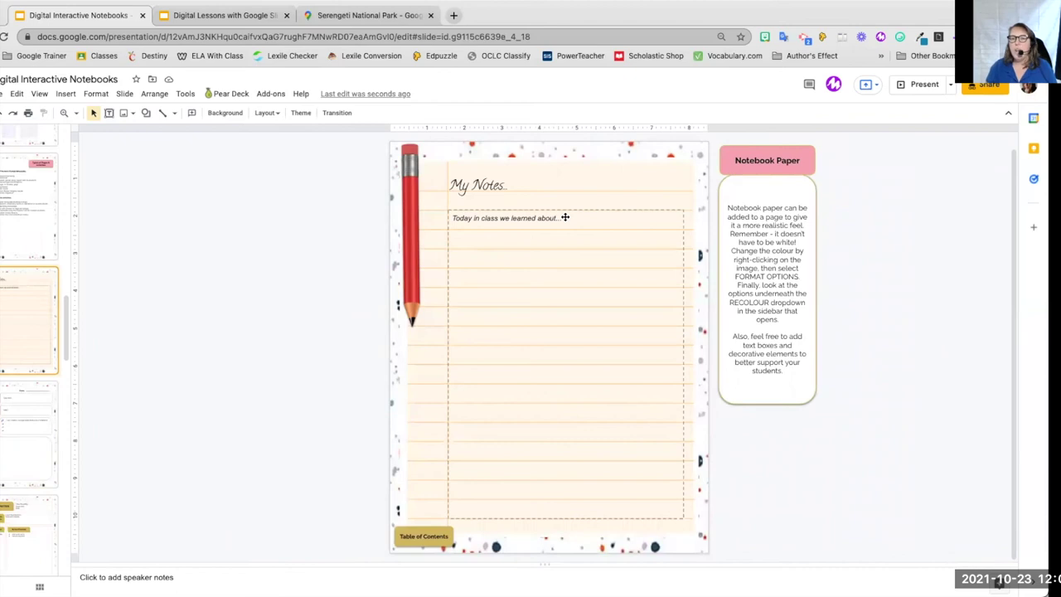
left_click(555, 218)
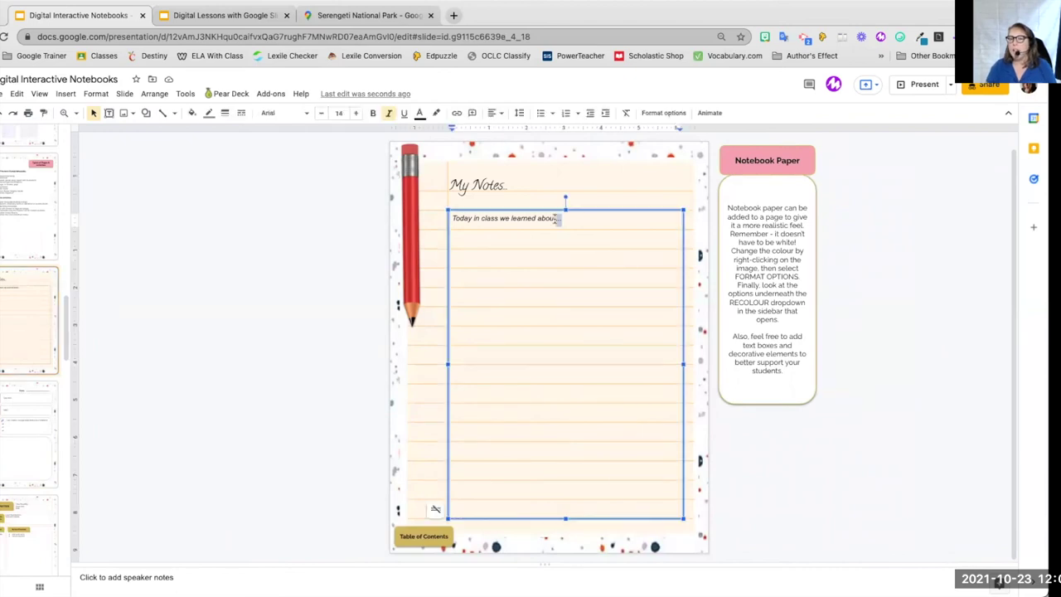
left_click(19, 511)
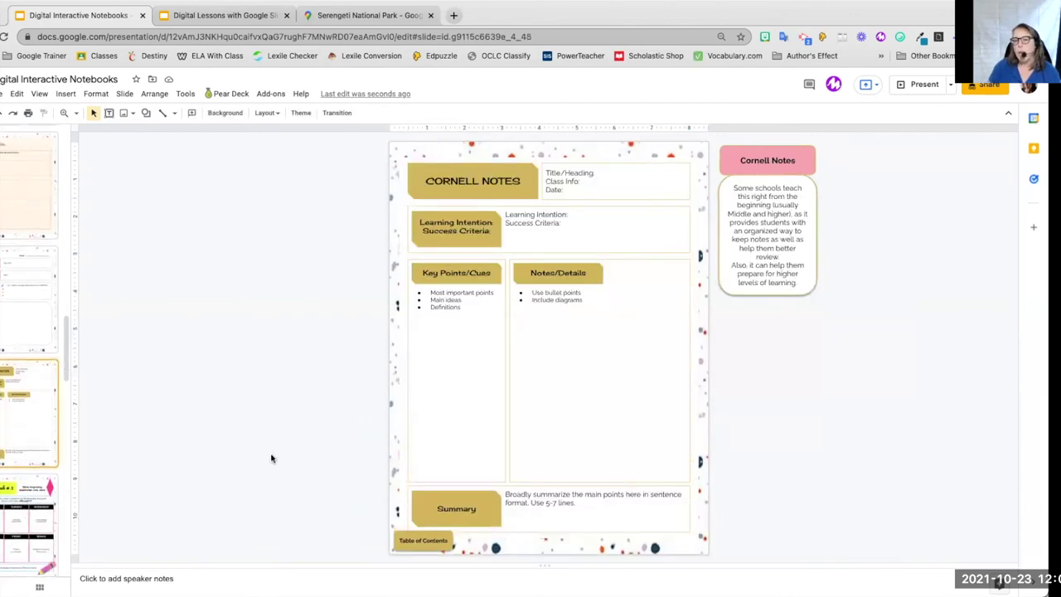
key("Down")
left_click(10, 367)
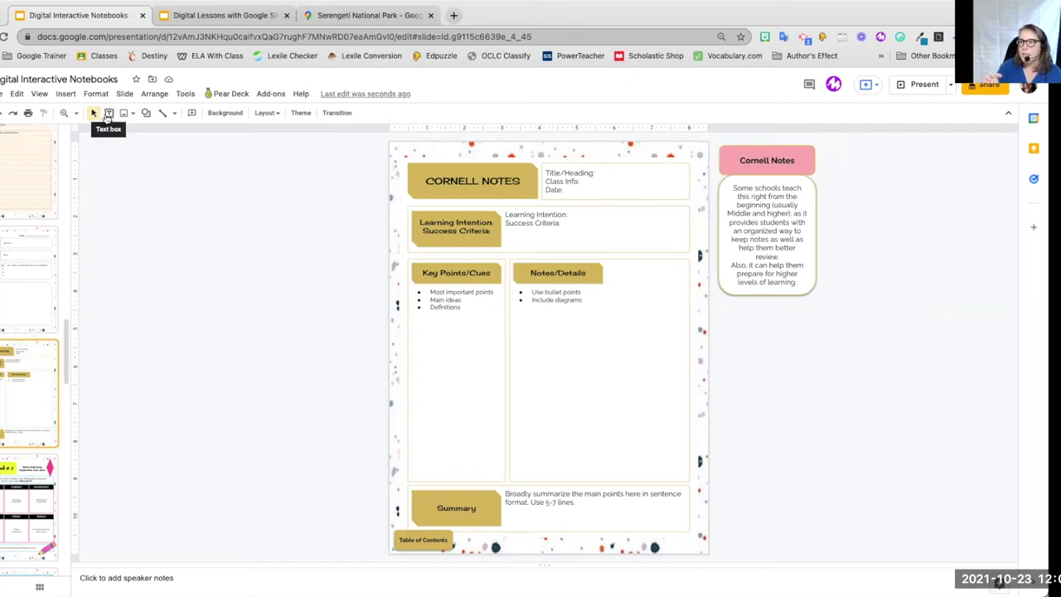
Step: Open the Week # 2 assignment slide and show the available arrow shapes
left_click(25, 466)
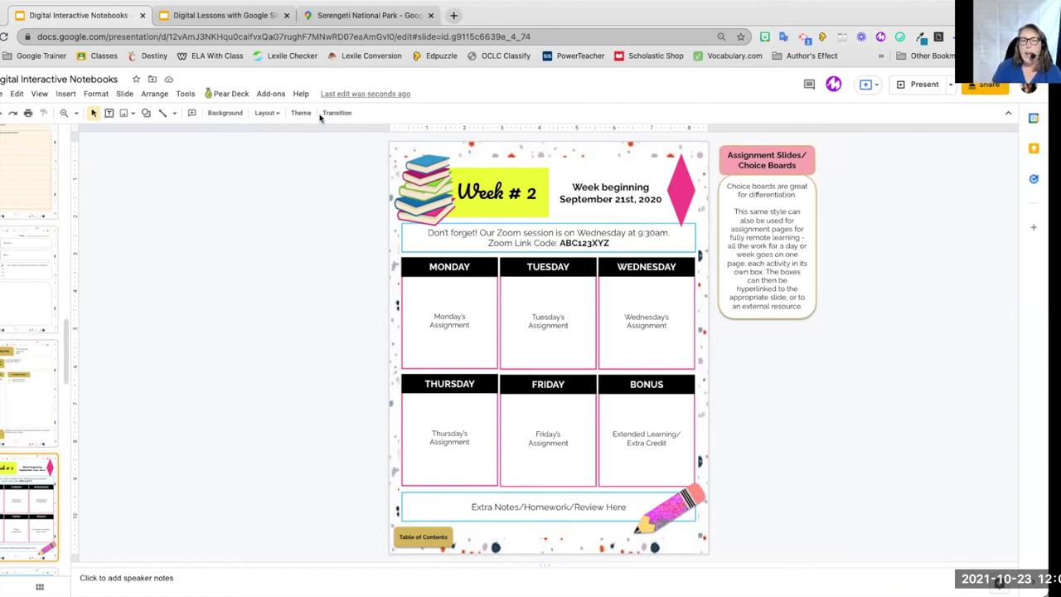
left_click(146, 114)
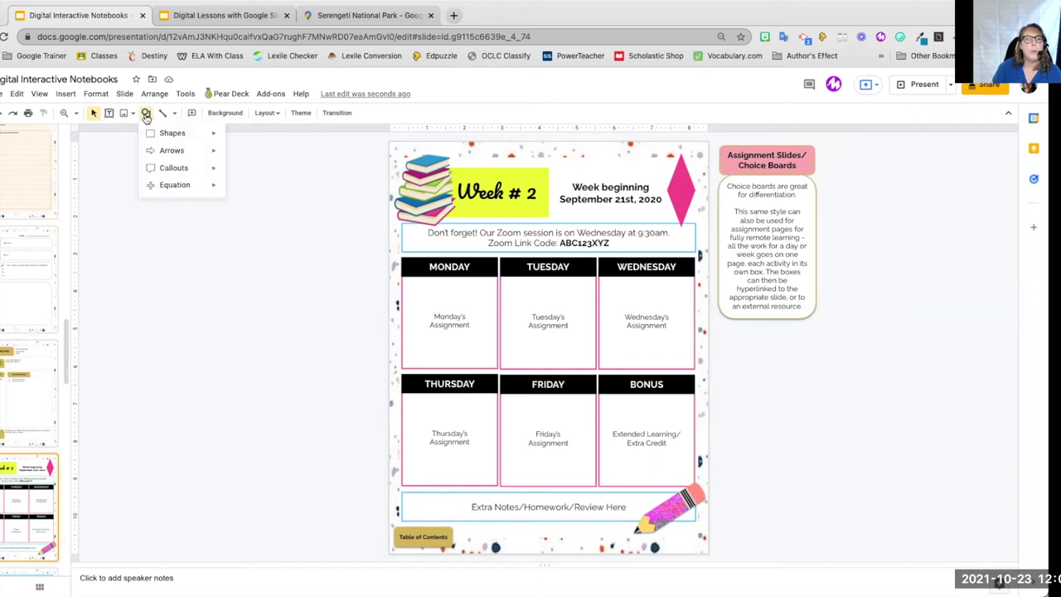
mouse_move(161, 168)
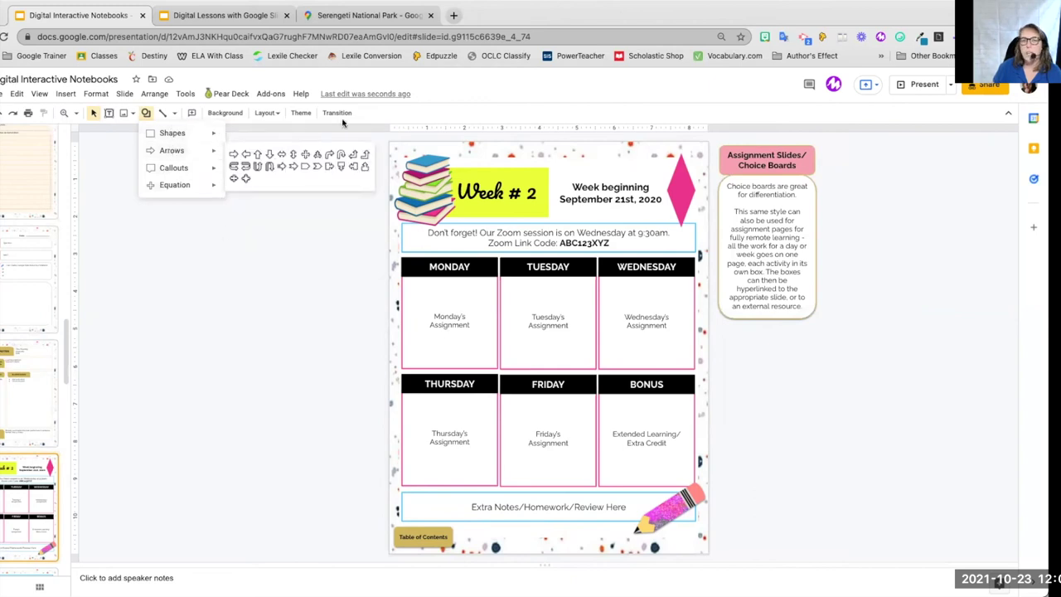
Step: Search the web for "check mark png" images to insert
left_click(124, 116)
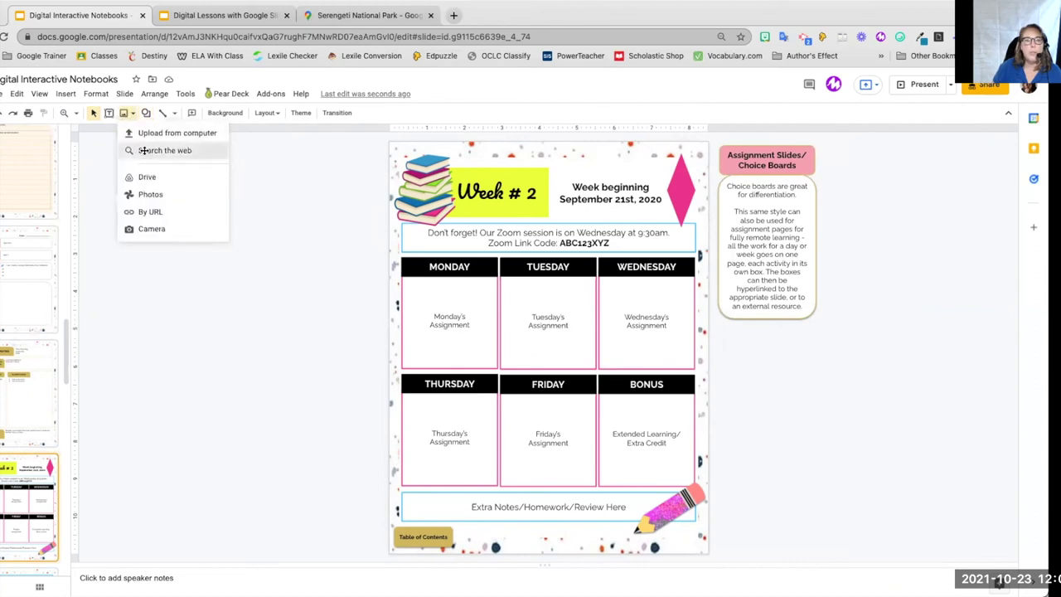
left_click(147, 150)
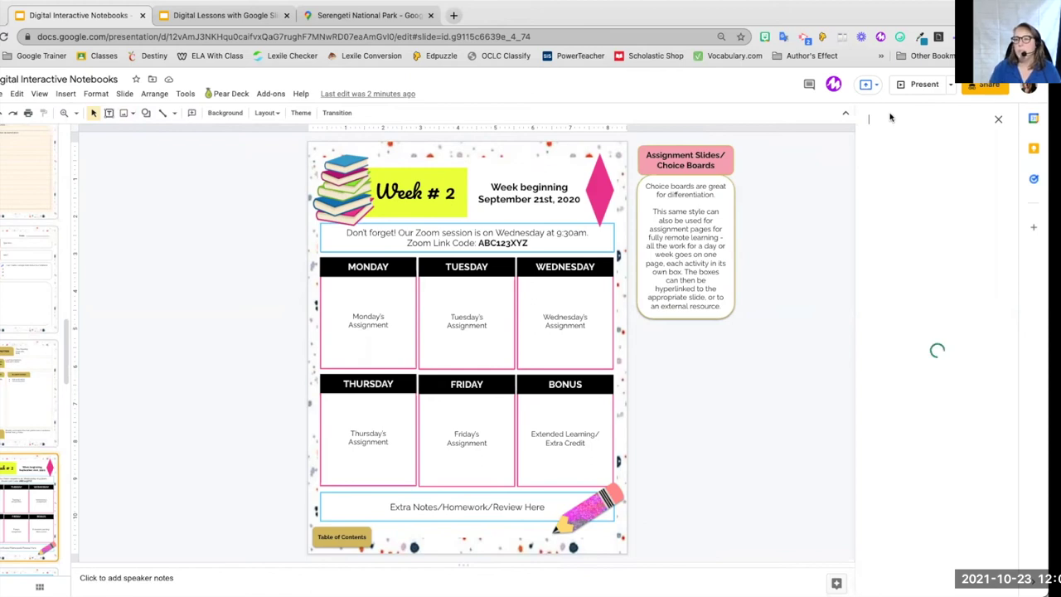
type("check mark png")
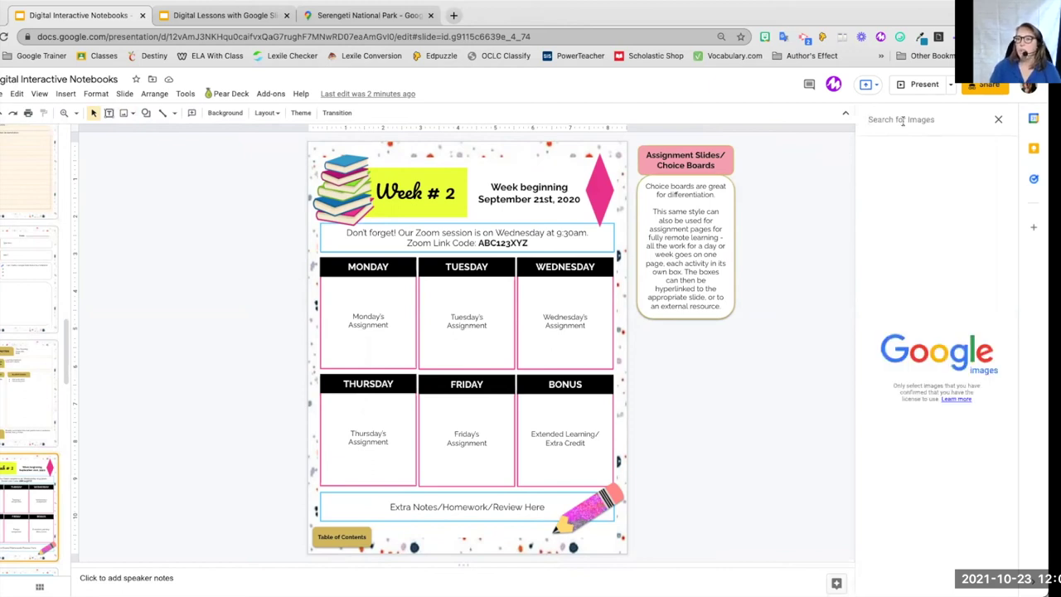
type("check mar")
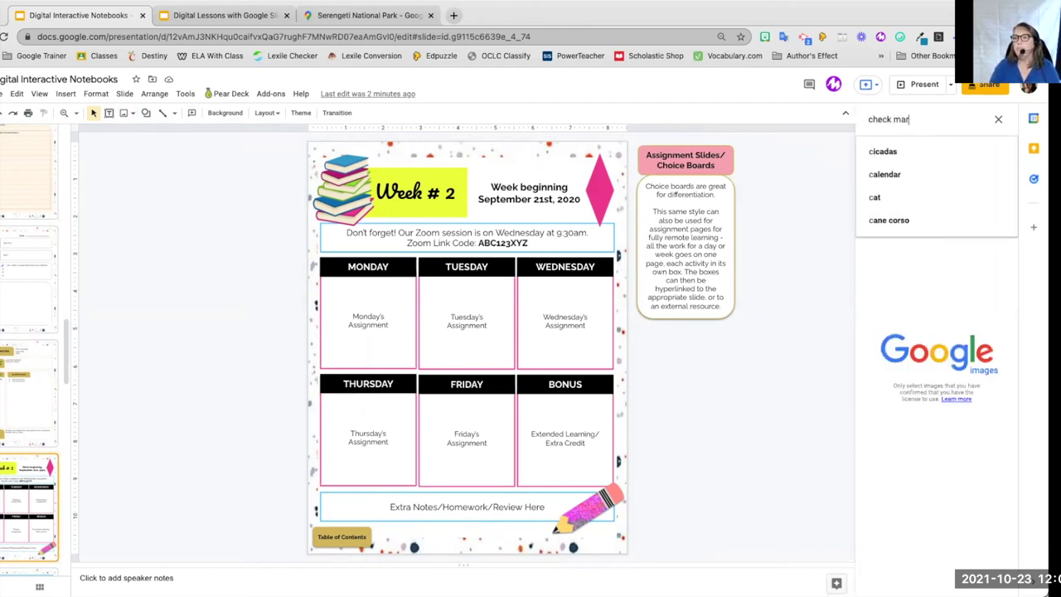
type("k png")
key("Return")
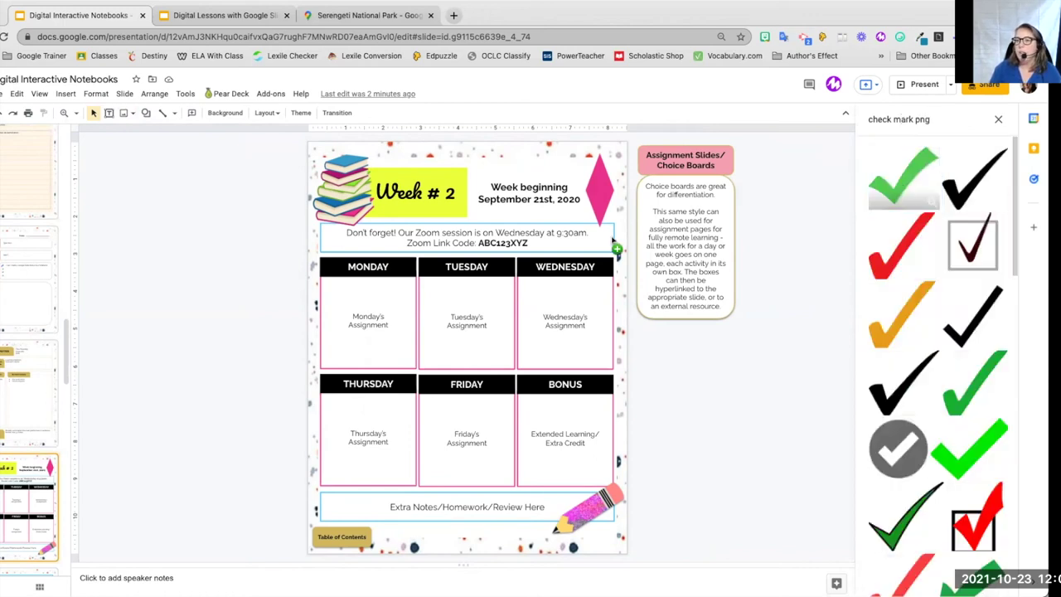
Step: Insert the green check mark image beside the Week # 2 page, shrink it to about 1 inch wide, and close the image search
left_click_drag(903, 178, 265, 286)
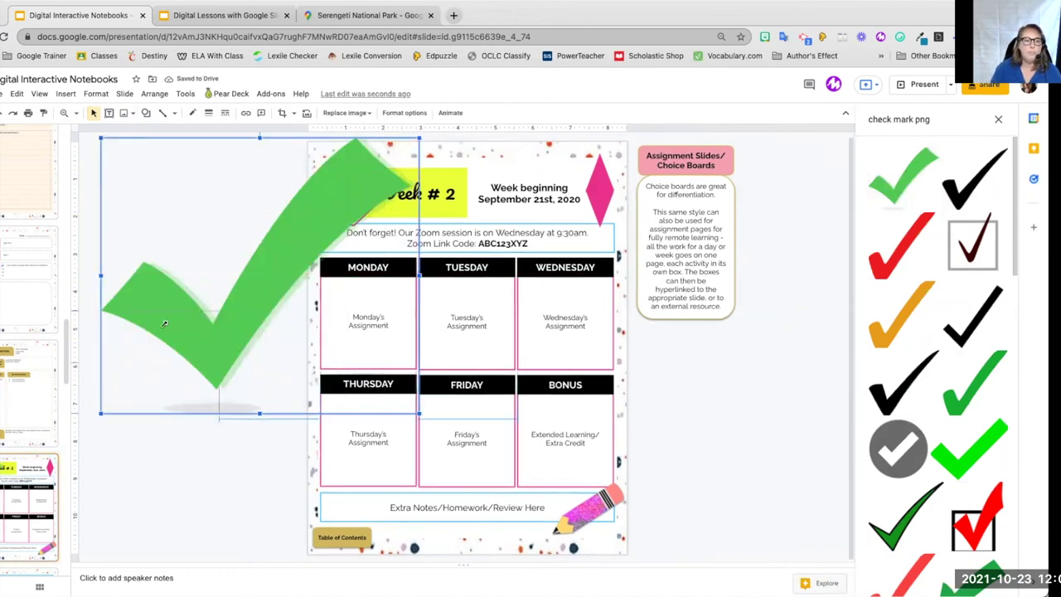
left_click_drag(161, 336, 161, 337)
left_click_drag(131, 390, 215, 283)
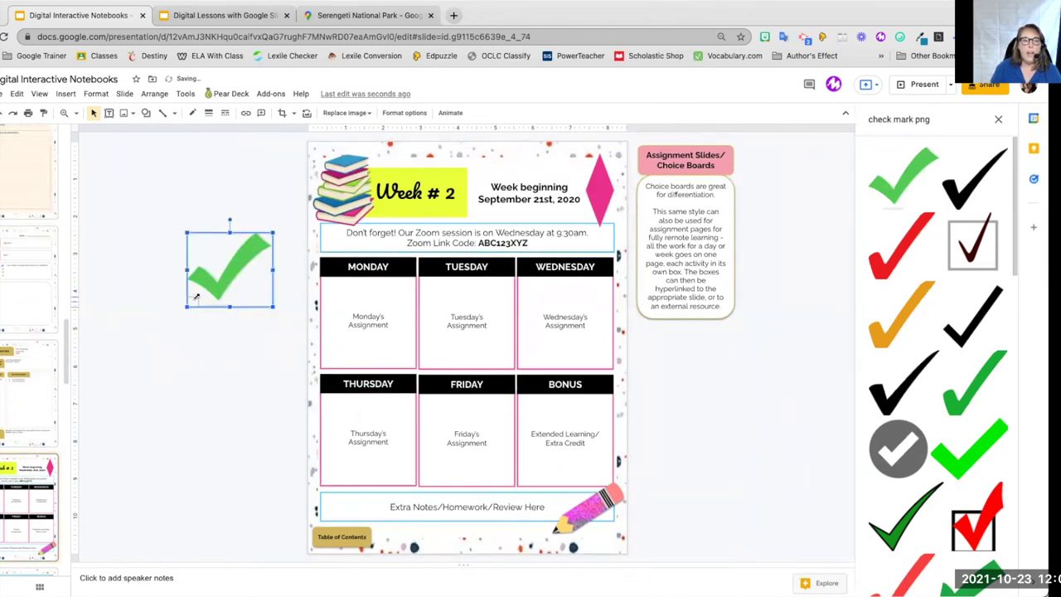
key("ctrl+z")
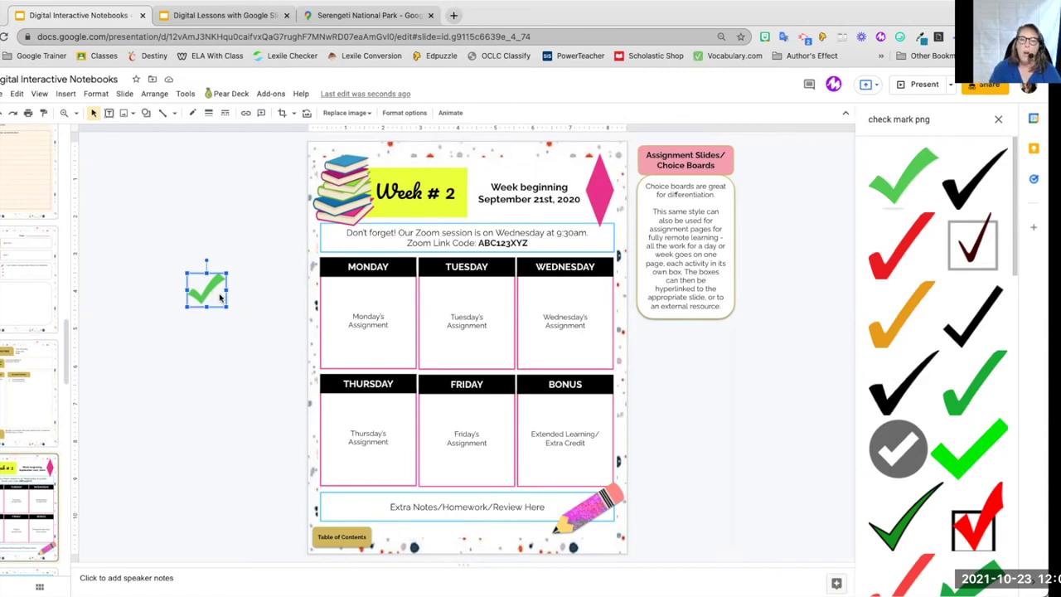
left_click(998, 118)
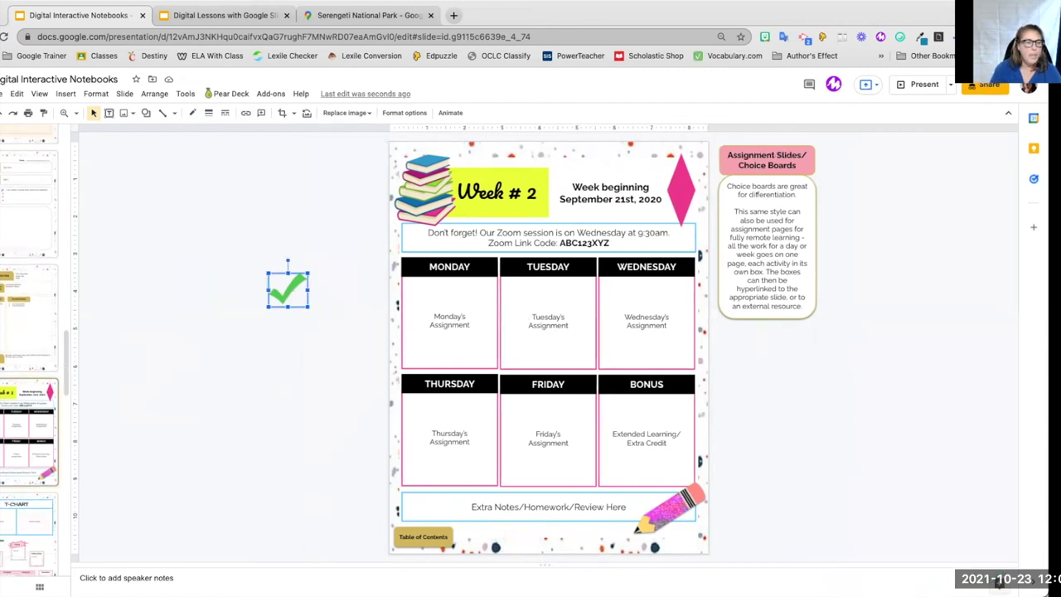
Step: Examine the graphic organizer slides with the T-chart and plot diagram, the vocabulary affixes map, and the KWL and KWHLAQ charts
left_click(29, 530)
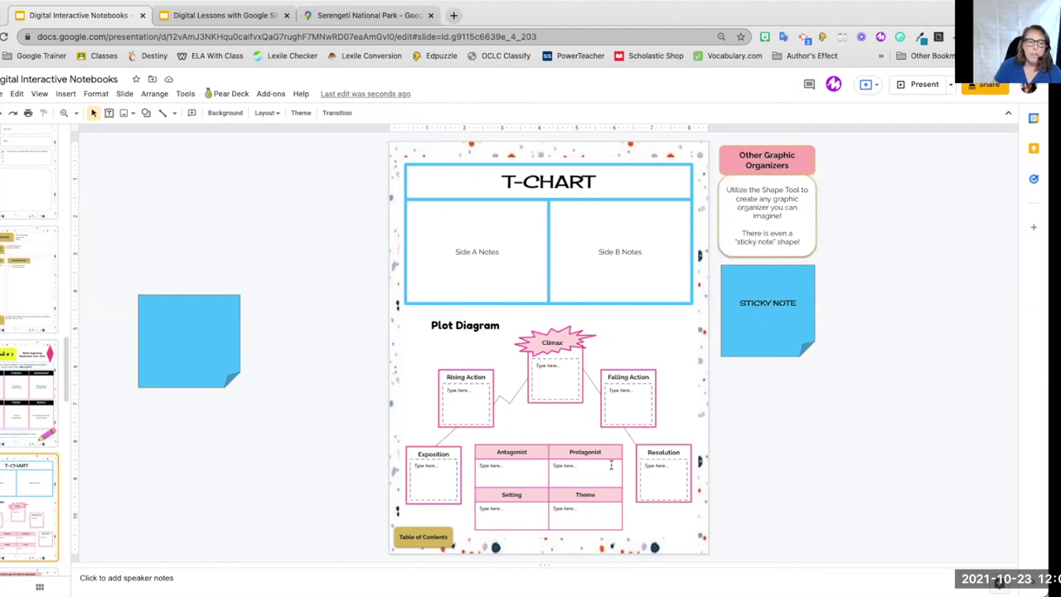
scroll(17, 516, "down", 3)
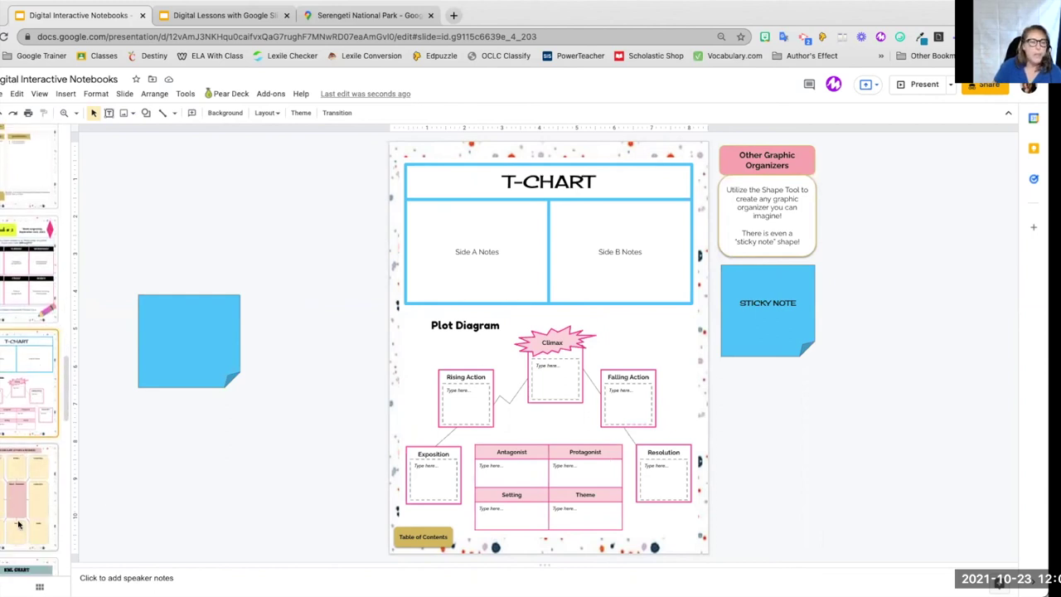
left_click(16, 511)
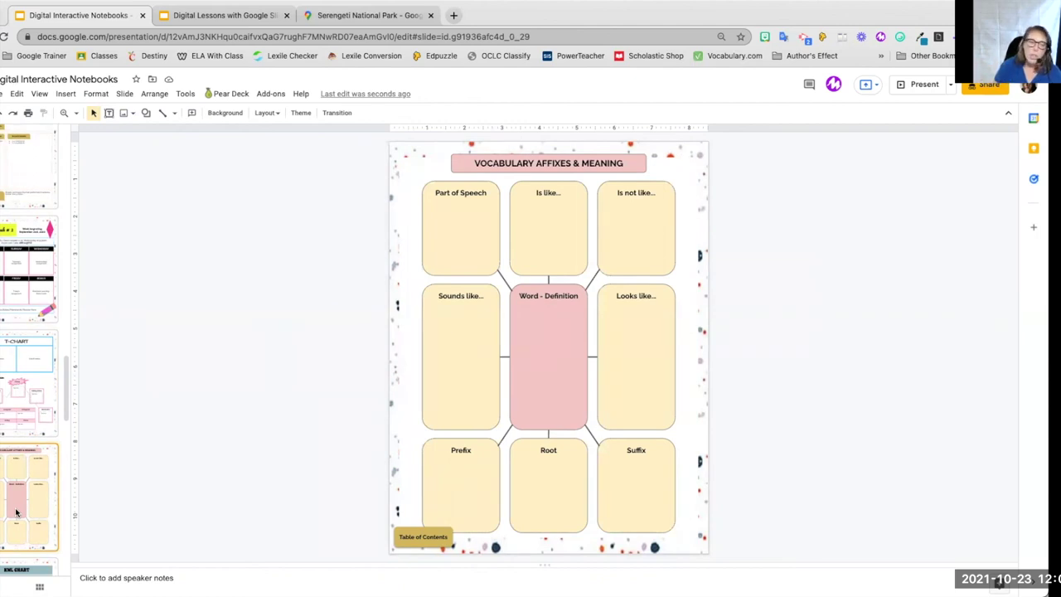
scroll(10, 514, "down", 3)
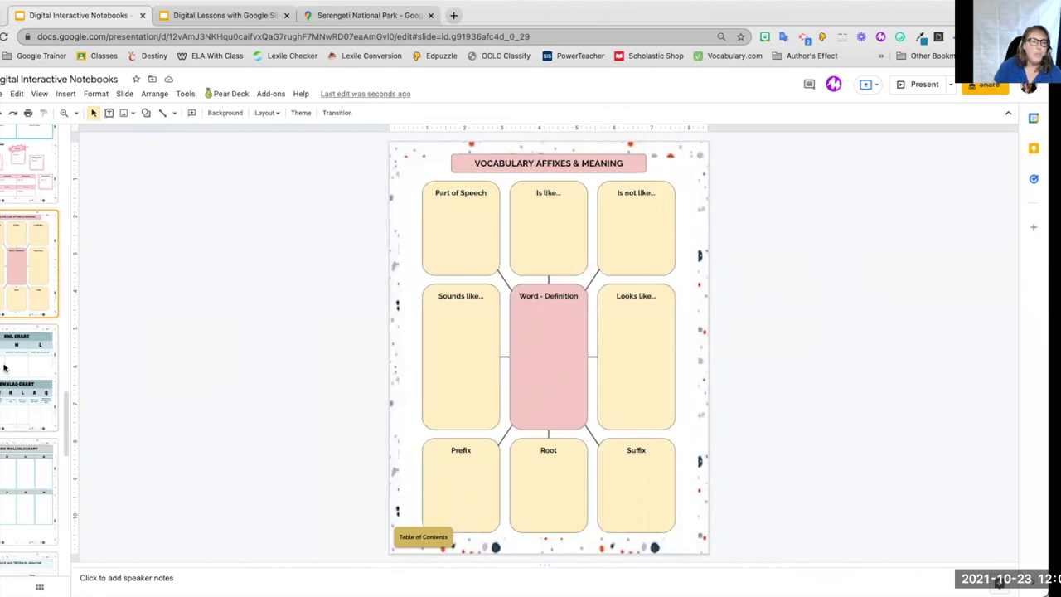
left_click(5, 367)
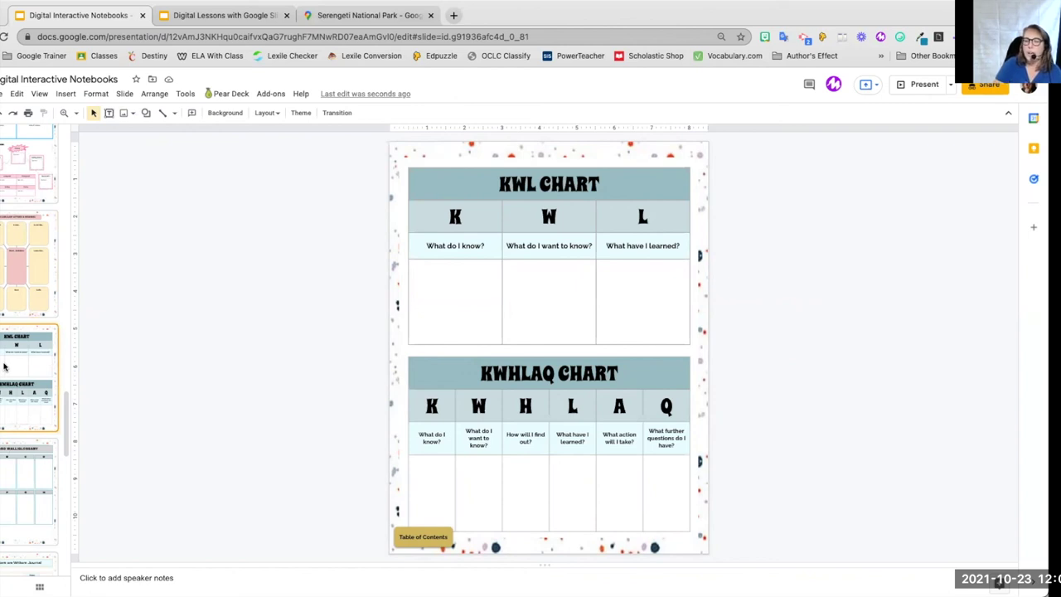
Step: Examine the Readers are Writers Journal slide and the Animal Habitat Poetry slide
scroll(5, 382, "down", 5)
left_click(6, 397)
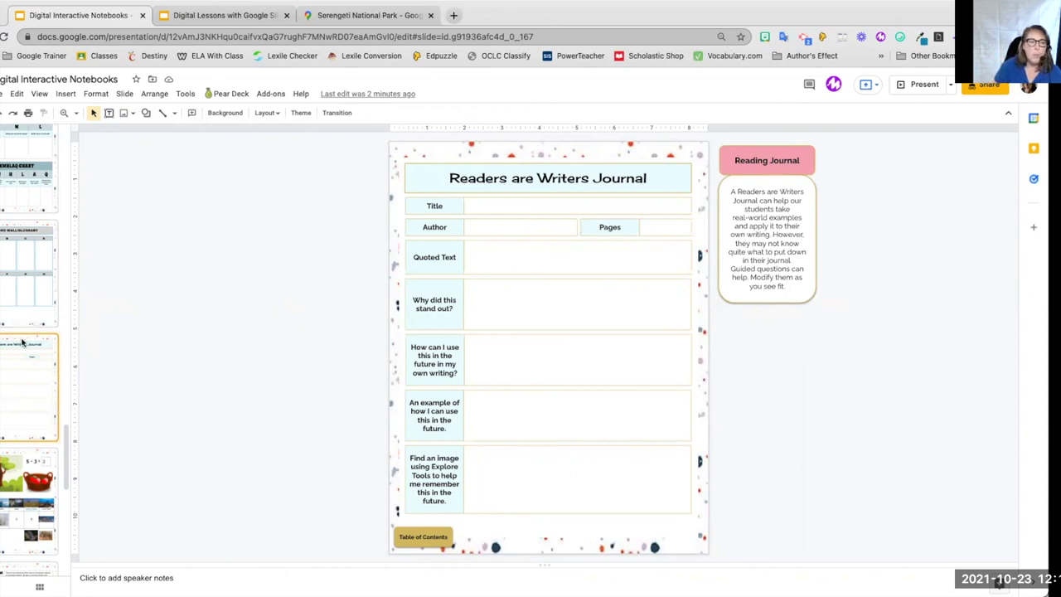
scroll(23, 352, "down", 3)
scroll(20, 373, "down", 5)
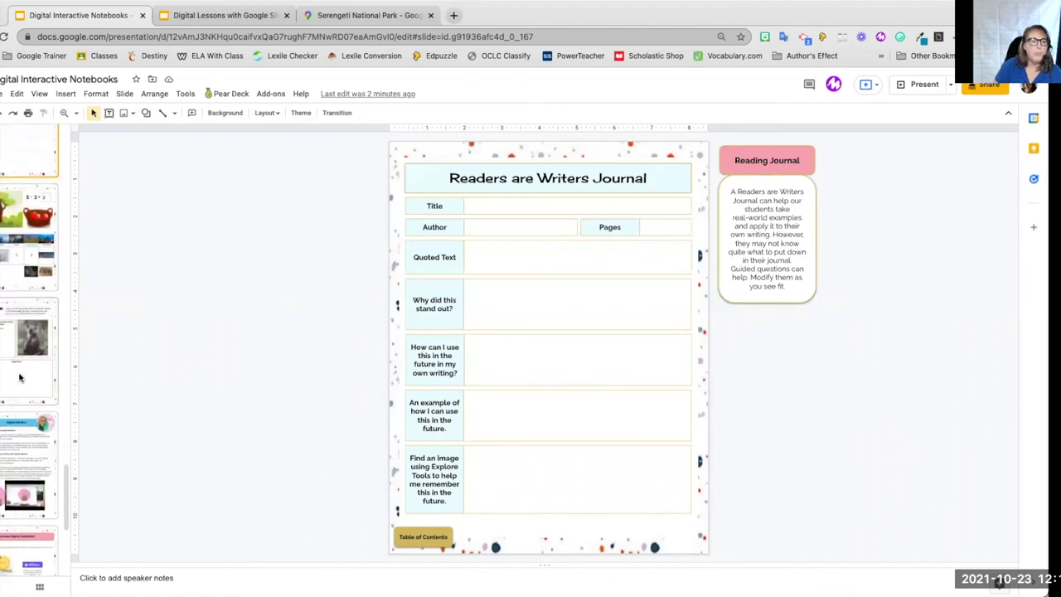
left_click(19, 373)
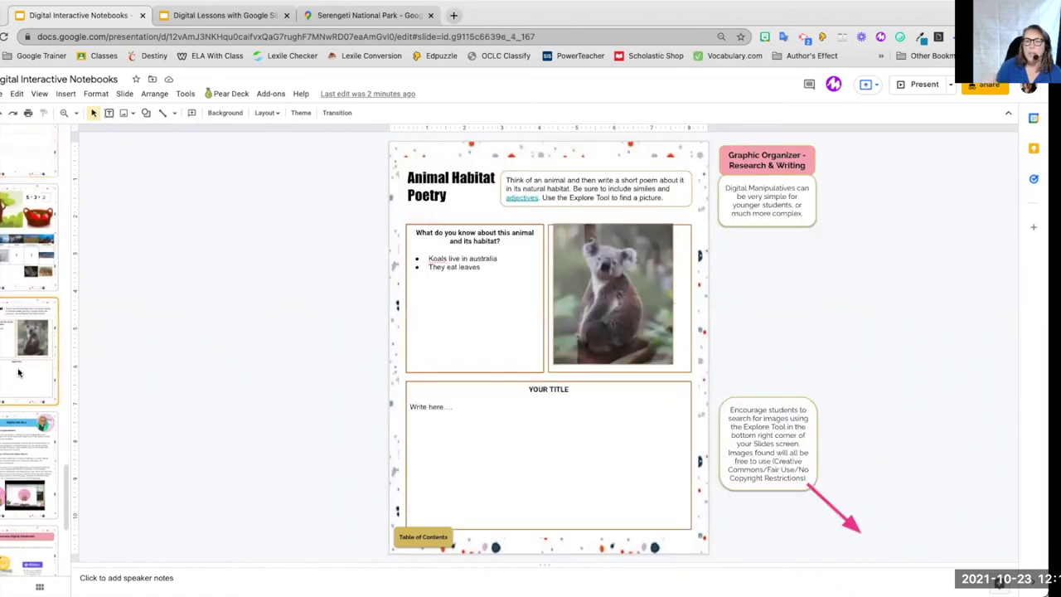